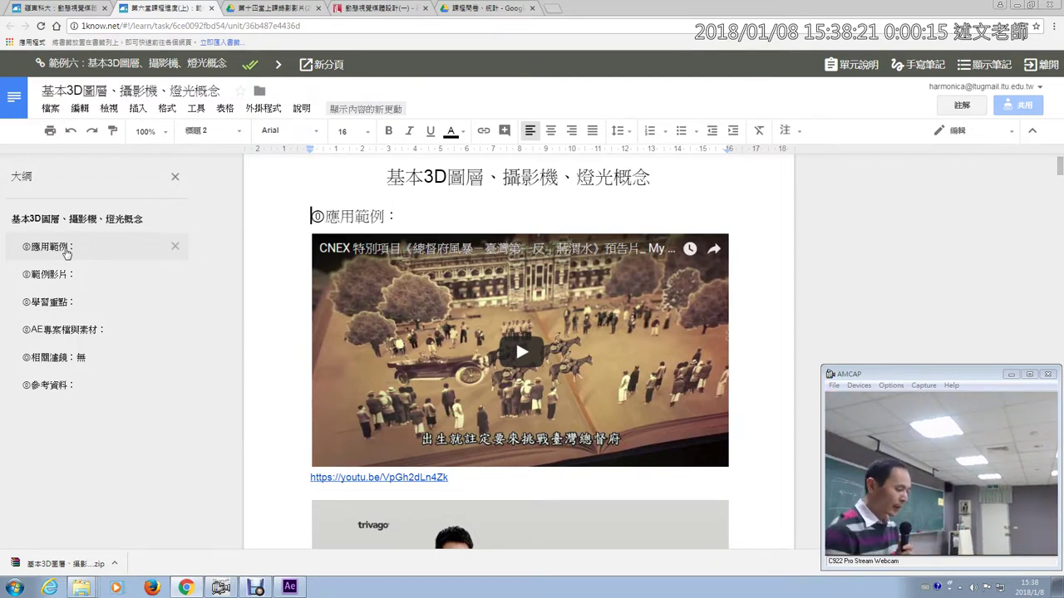
# - Open the linked 基本3D圖層、攝影機、燈光概念學習重點 document from the 學習重點 section and switch to After Effects
pyautogui.click(65, 303)
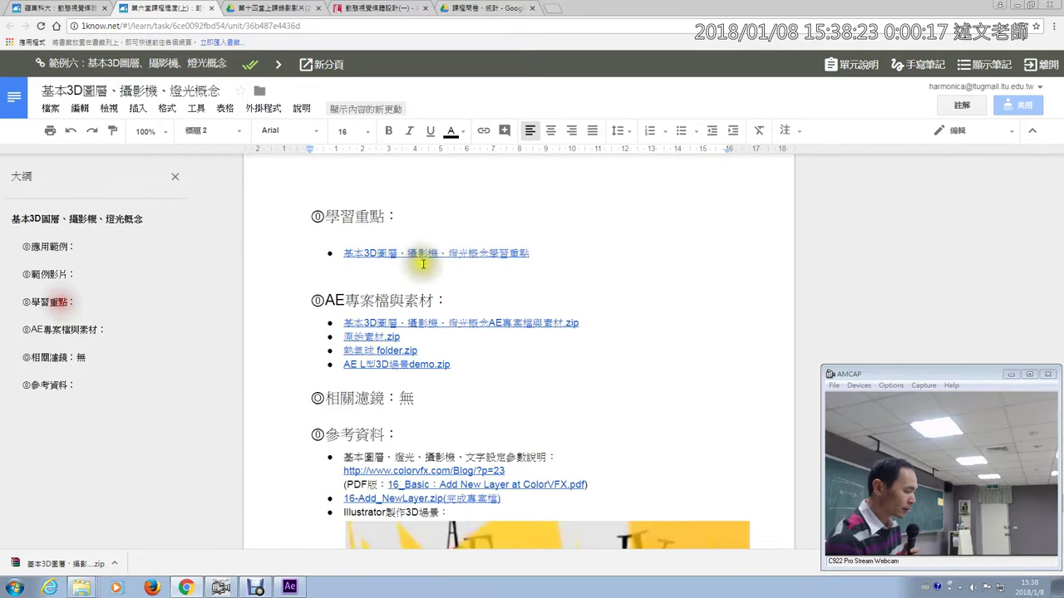
pyautogui.click(423, 258)
pyautogui.click(435, 276)
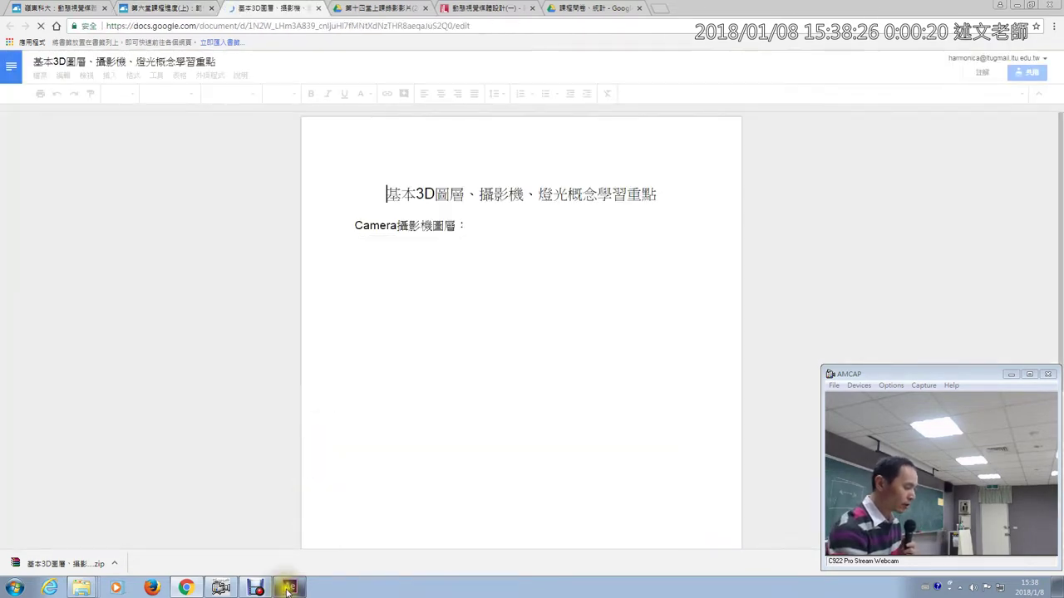
pyautogui.click(289, 587)
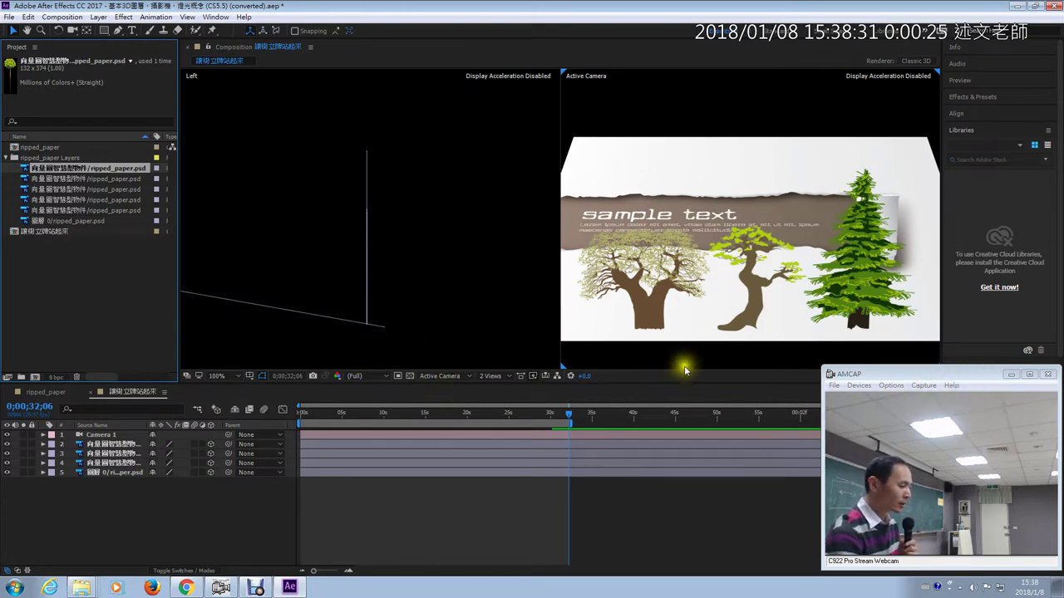
pyautogui.press('F9')
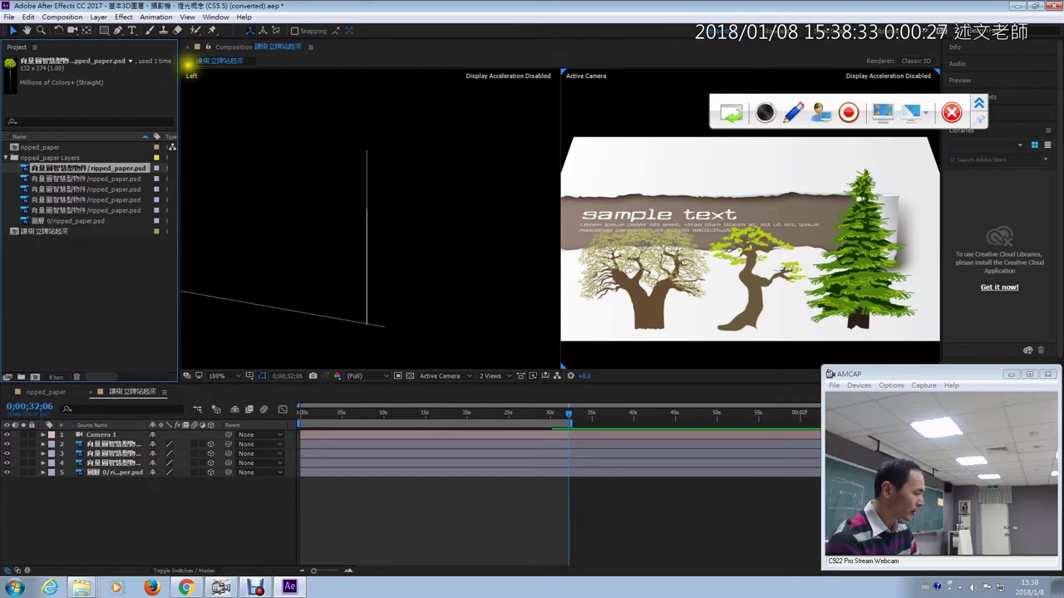
pyautogui.moveTo(183, 70); pyautogui.dragTo(212, 93)
pyautogui.moveTo(551, 63)
pyautogui.mouseDown()
pyautogui.moveTo(629, 76)
pyautogui.moveTo(627, 84)
pyautogui.mouseUp()
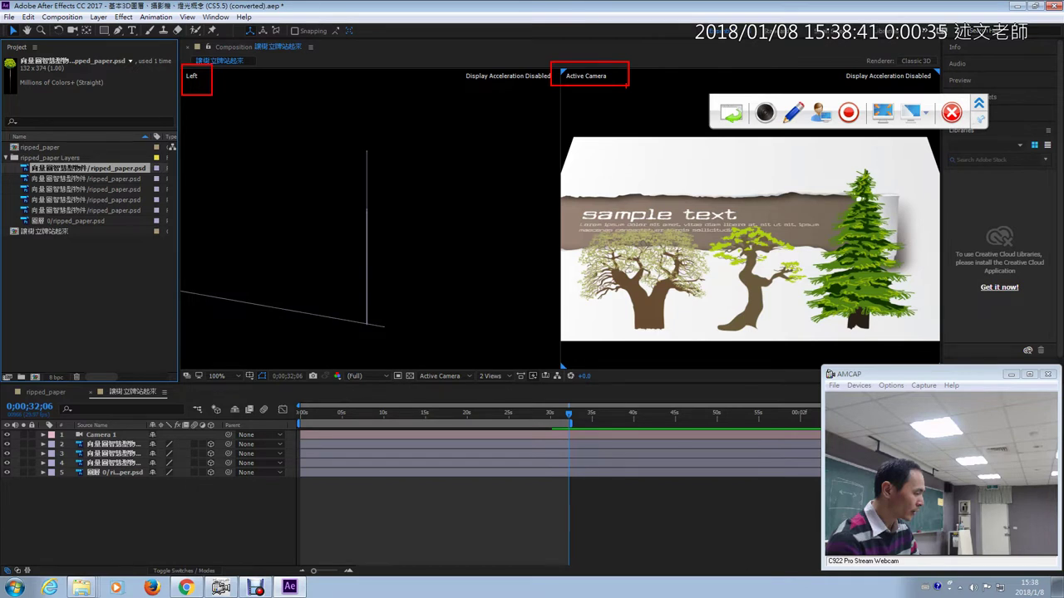
pyautogui.moveTo(614, 182); pyautogui.dragTo(677, 151)
pyautogui.moveTo(320, 172); pyautogui.dragTo(378, 138)
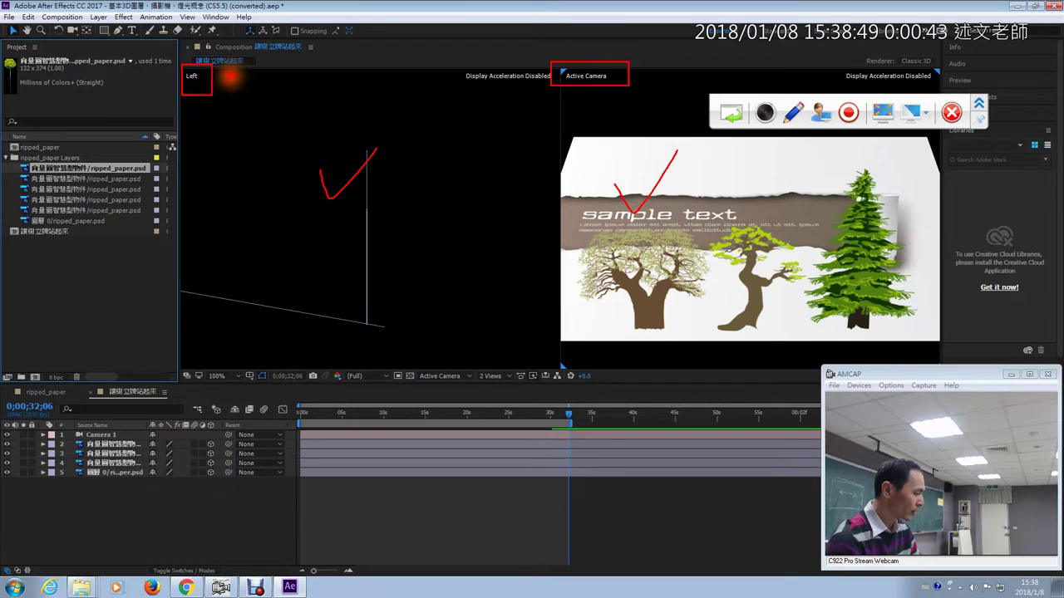
pyautogui.moveTo(229, 77)
pyautogui.mouseDown()
pyautogui.moveTo(249, 95)
pyautogui.moveTo(262, 84)
pyautogui.mouseUp()
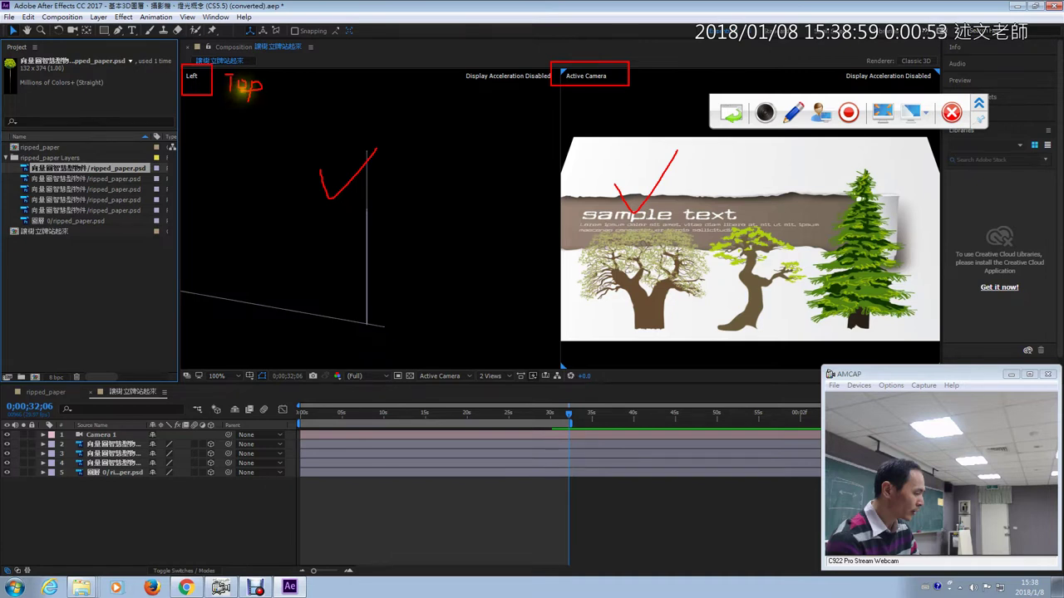
pyautogui.moveTo(204, 432)
pyautogui.mouseDown()
pyautogui.moveTo(201, 480)
pyautogui.moveTo(225, 483)
pyautogui.moveTo(232, 426)
pyautogui.moveTo(201, 426)
pyautogui.mouseUp()
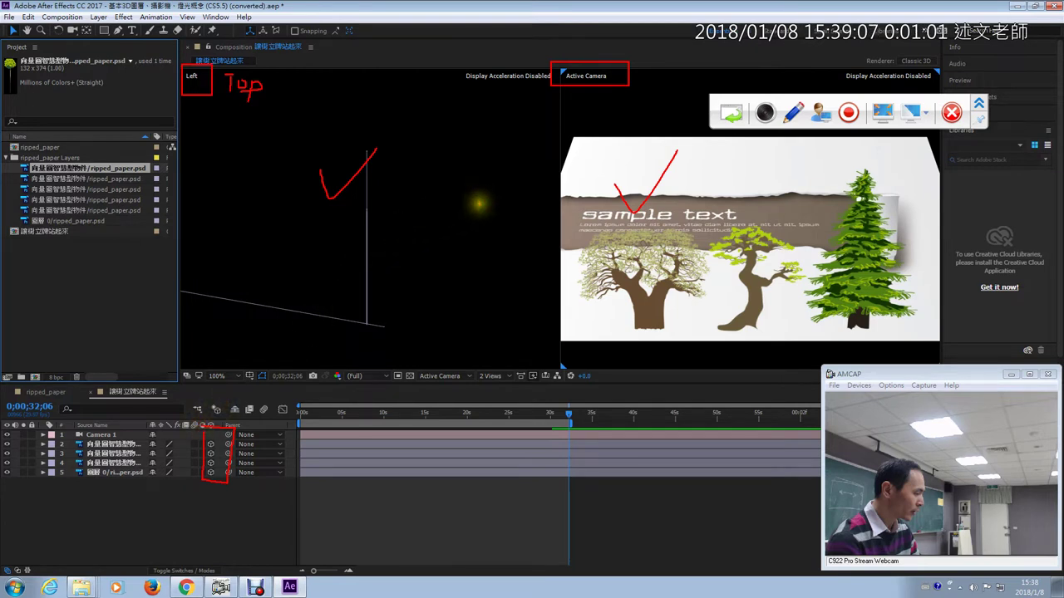
pyautogui.moveTo(615, 309)
pyautogui.mouseDown()
pyautogui.moveTo(609, 301)
pyautogui.moveTo(740, 221)
pyautogui.moveTo(409, 324)
pyautogui.mouseUp()
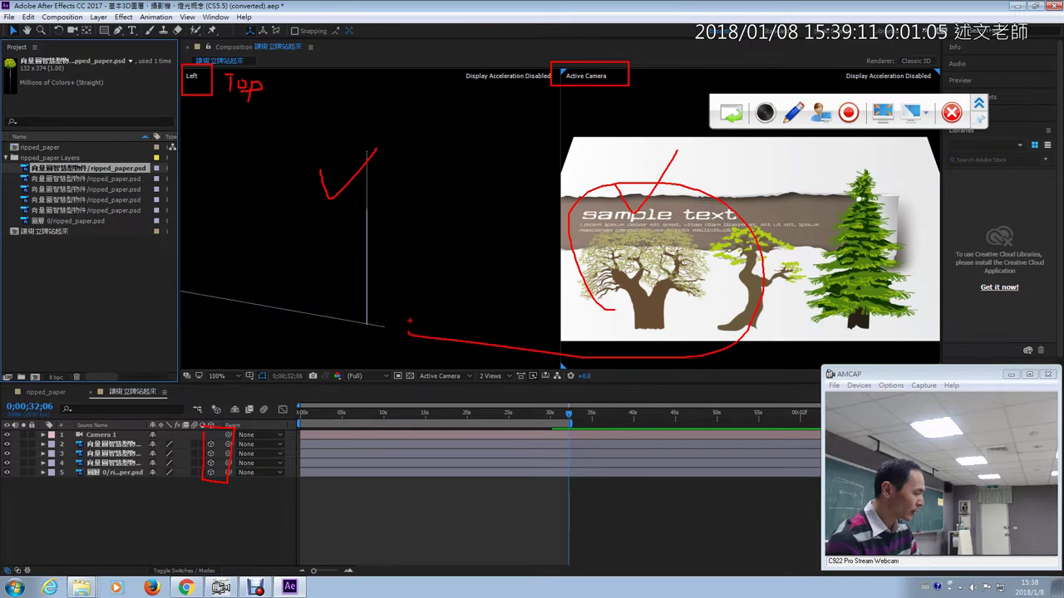
pyautogui.press('Escape')
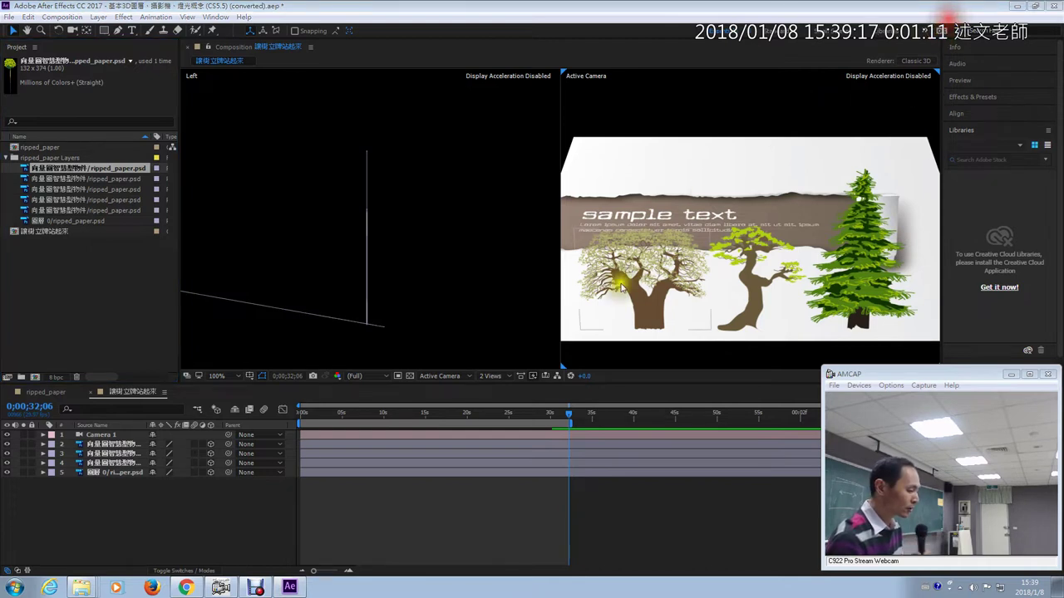
pyautogui.hotkey('ctrl', '2')
pyautogui.moveTo(406, 358); pyautogui.dragTo(467, 390)
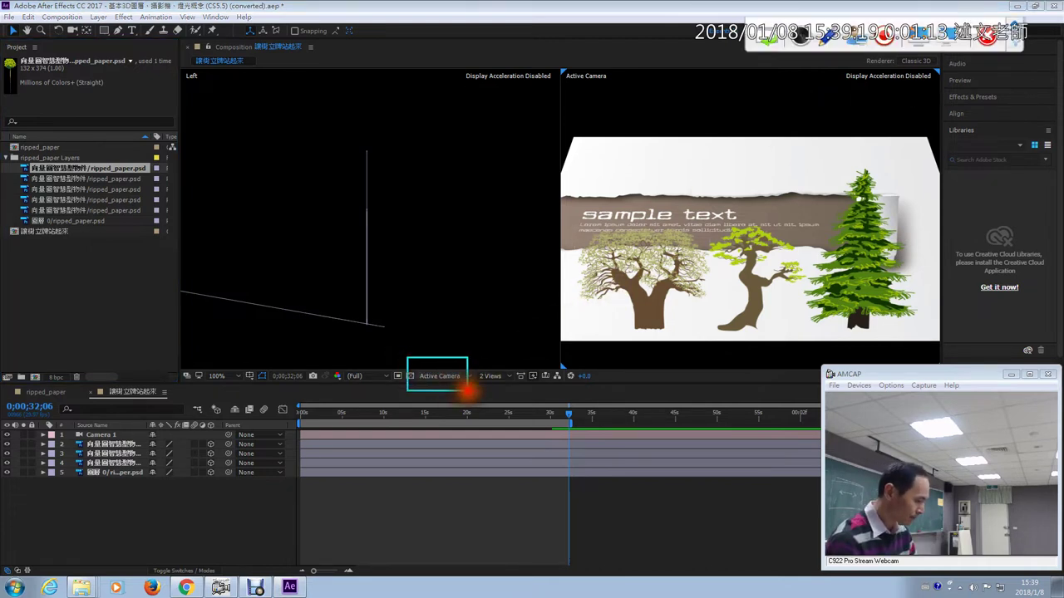
pyautogui.moveTo(427, 342); pyautogui.dragTo(467, 313)
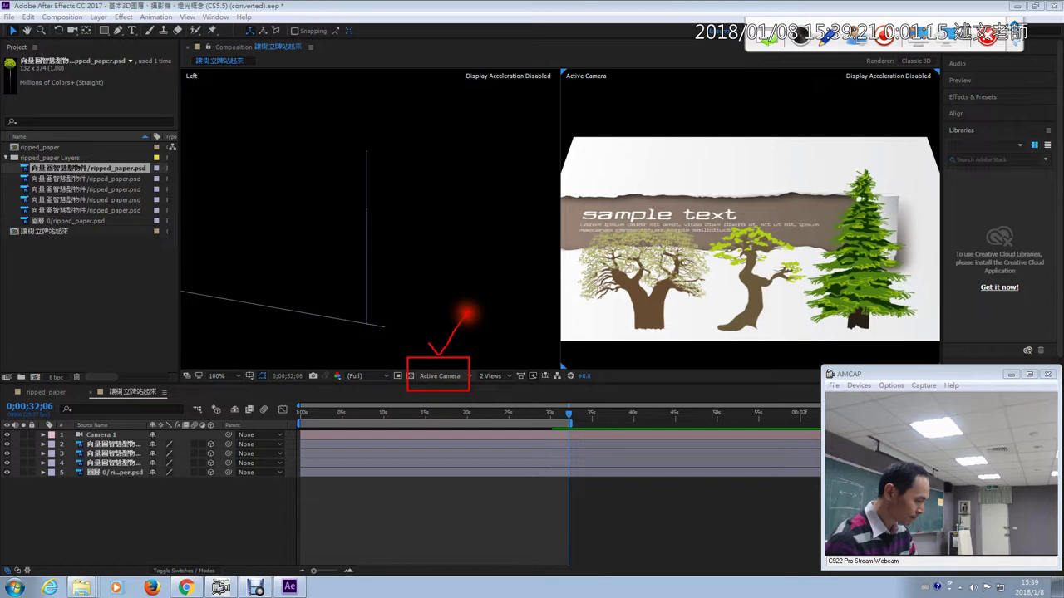
pyautogui.moveTo(406, 266); pyautogui.dragTo(435, 246)
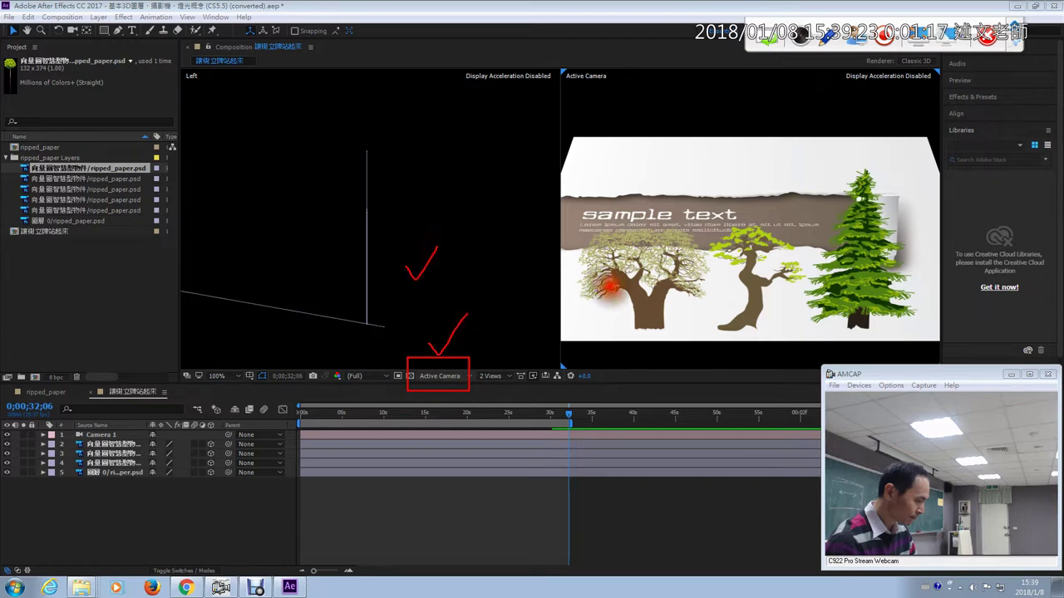
pyautogui.moveTo(611, 287); pyautogui.dragTo(654, 261)
pyautogui.moveTo(493, 302)
pyautogui.mouseDown()
pyautogui.moveTo(560, 131)
pyautogui.moveTo(563, 86)
pyautogui.moveTo(553, 92)
pyautogui.moveTo(569, 92)
pyautogui.mouseUp()
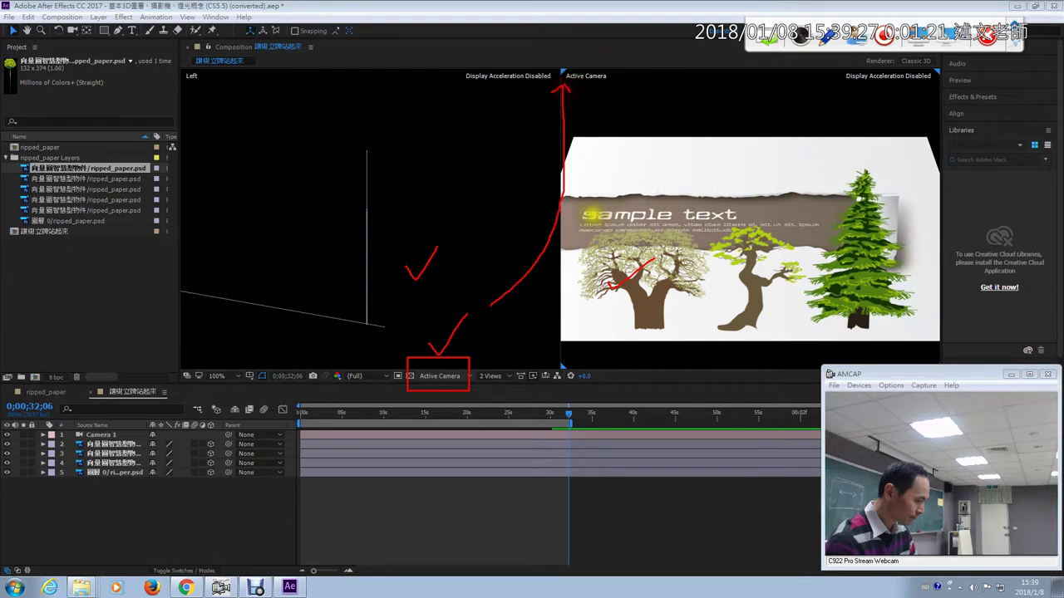
pyautogui.moveTo(585, 215)
pyautogui.mouseDown()
pyautogui.moveTo(915, 78)
pyautogui.moveTo(894, 78)
pyautogui.moveTo(914, 77)
pyautogui.moveTo(922, 103)
pyautogui.moveTo(949, 70)
pyautogui.mouseUp()
pyautogui.moveTo(583, 53)
pyautogui.mouseDown()
pyautogui.moveTo(539, 86)
pyautogui.moveTo(607, 72)
pyautogui.moveTo(549, 48)
pyautogui.mouseUp()
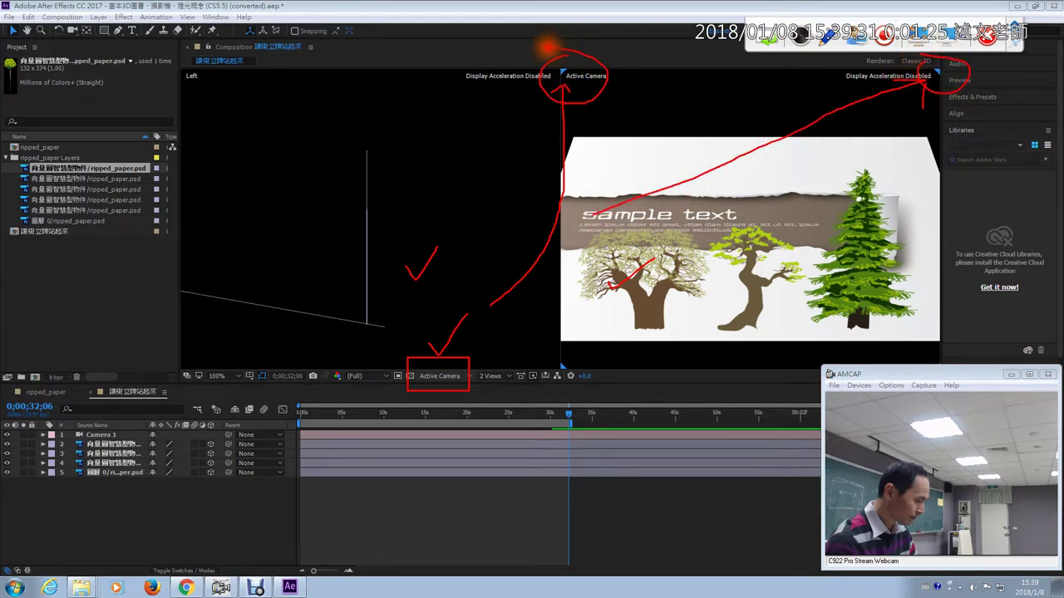
pyautogui.moveTo(435, 390)
pyautogui.mouseDown()
pyautogui.moveTo(403, 386)
pyautogui.moveTo(425, 349)
pyautogui.moveTo(469, 366)
pyautogui.moveTo(401, 397)
pyautogui.mouseUp()
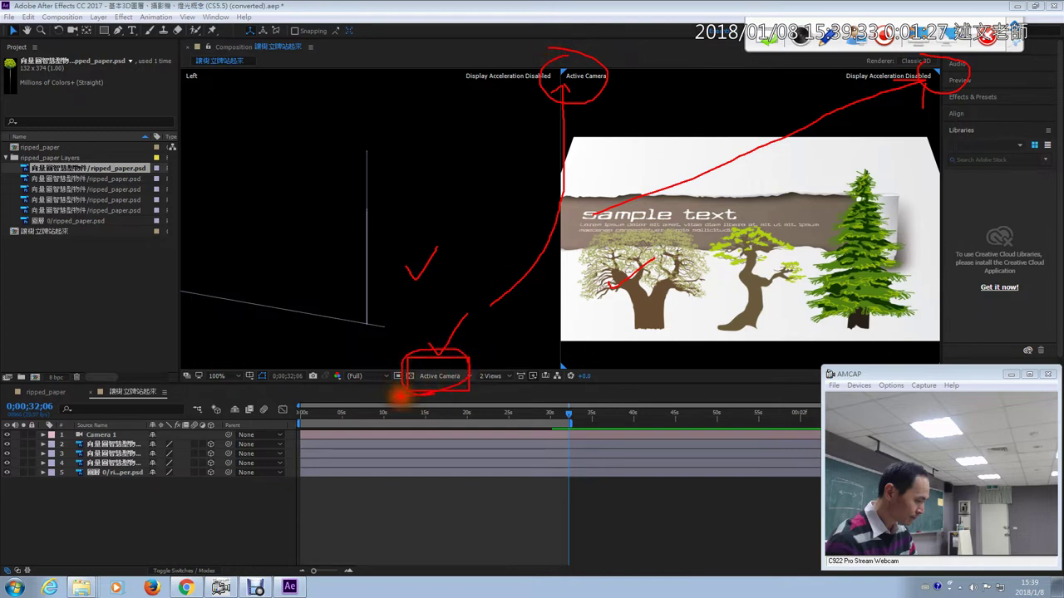
pyautogui.press('Escape')
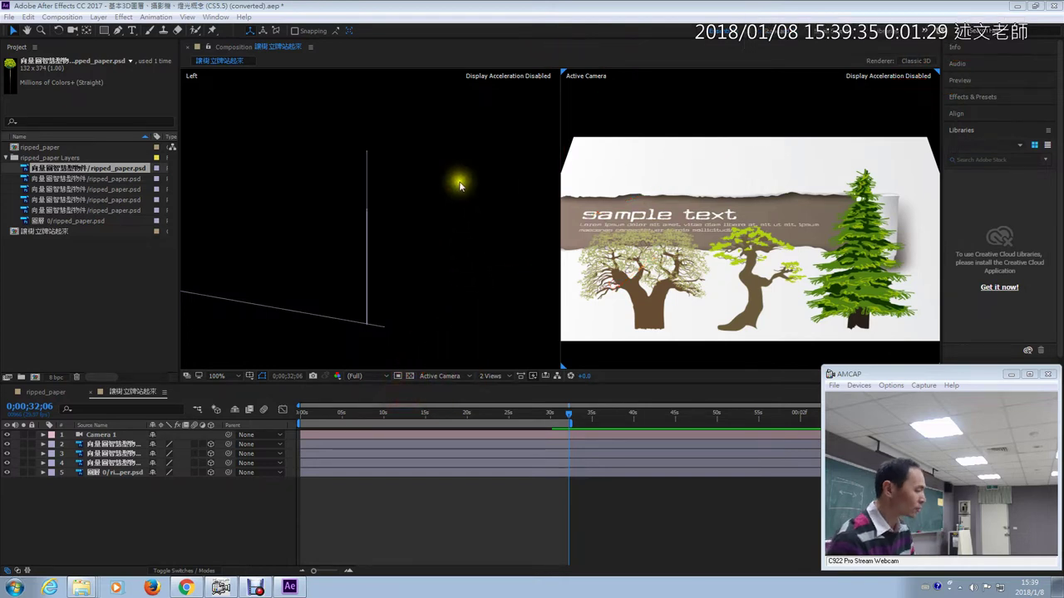
# - Activate the Left view of the composition and review the 3D views available for it
pyautogui.click(452, 179)
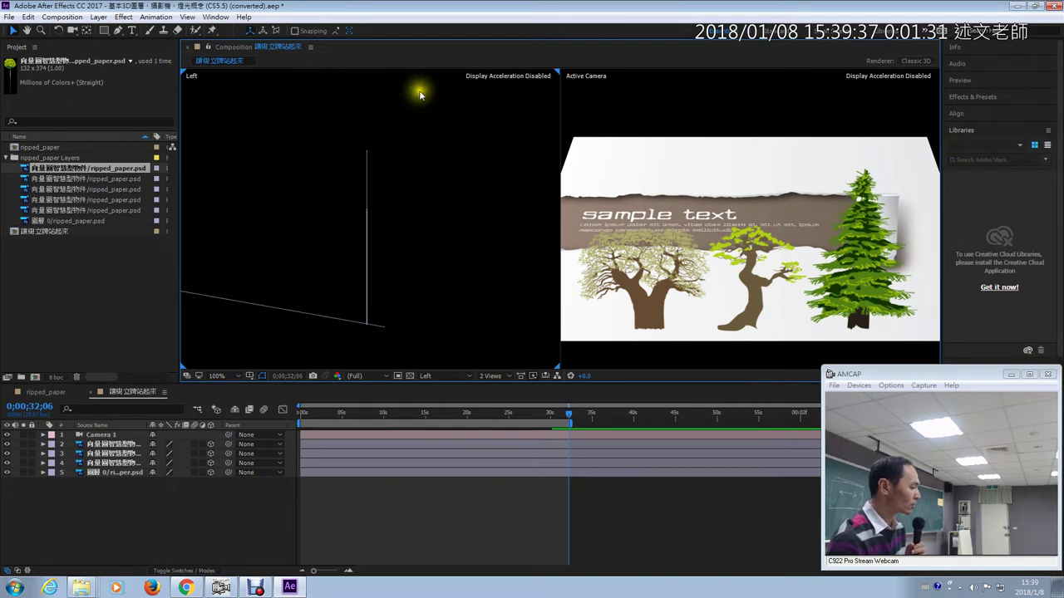
pyautogui.click(452, 378)
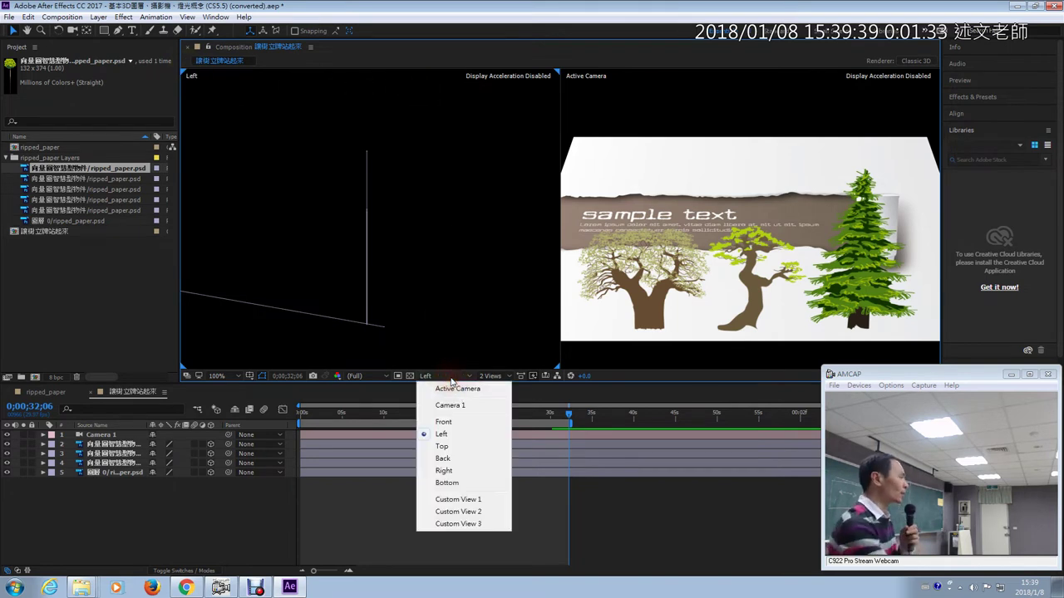
pyautogui.hotkey('ctrl', '2')
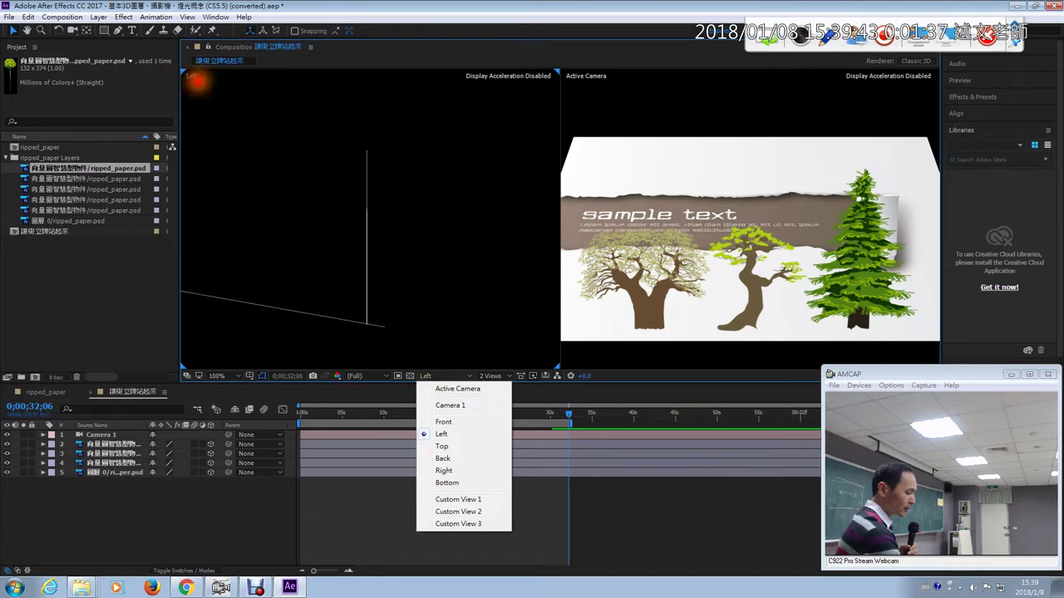
pyautogui.moveTo(196, 84); pyautogui.dragTo(184, 65)
pyautogui.moveTo(612, 90)
pyautogui.mouseDown()
pyautogui.moveTo(548, 47)
pyautogui.moveTo(585, 90)
pyautogui.mouseUp()
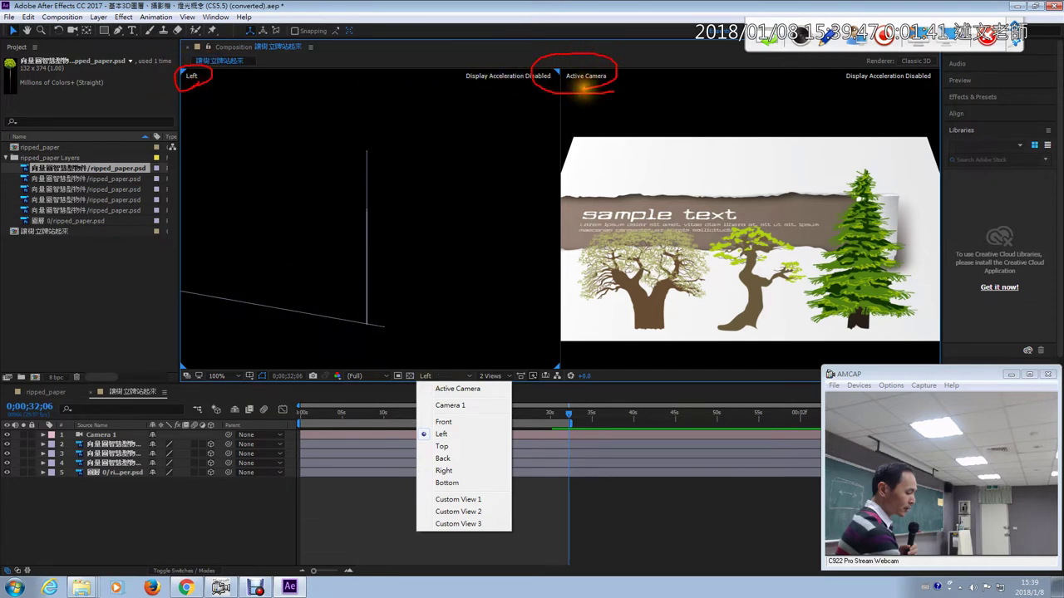
pyautogui.press('Escape')
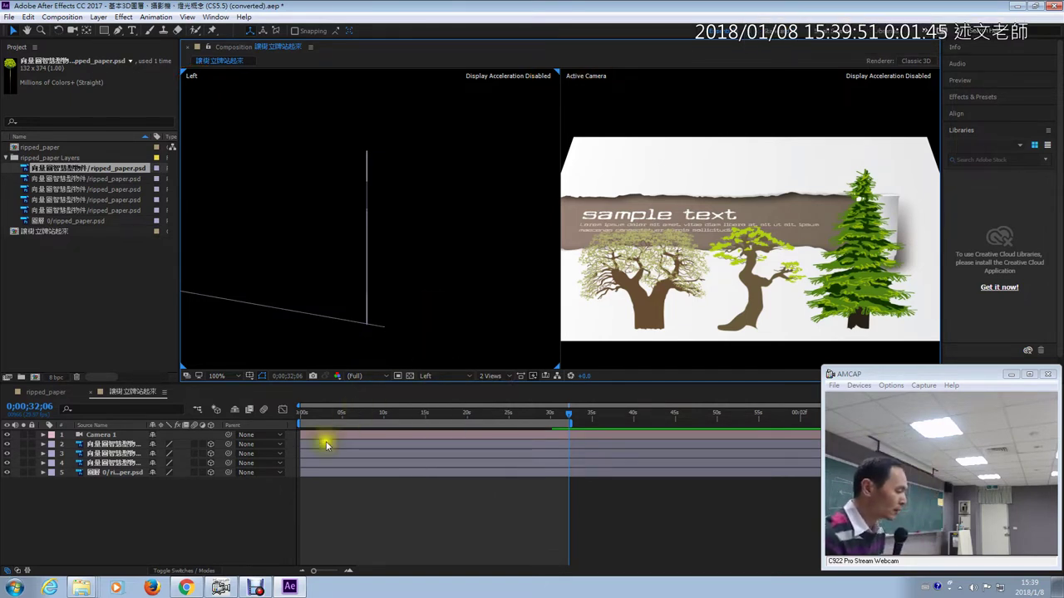
# - Select the pine tree layer and review its Transform properties, including the Orientation keyframes
pyautogui.click(116, 445)
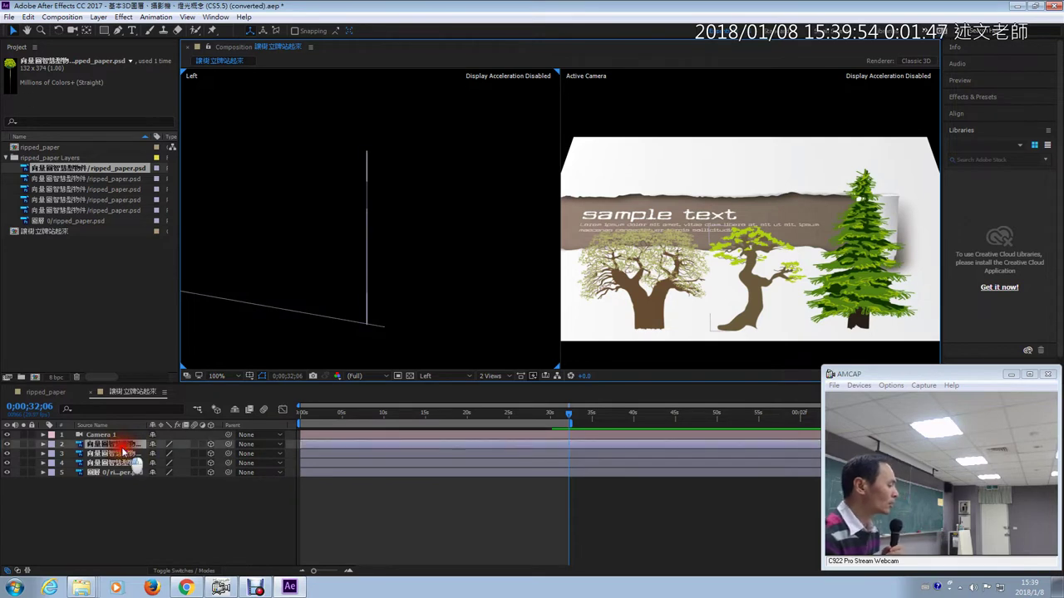
pyautogui.click(43, 445)
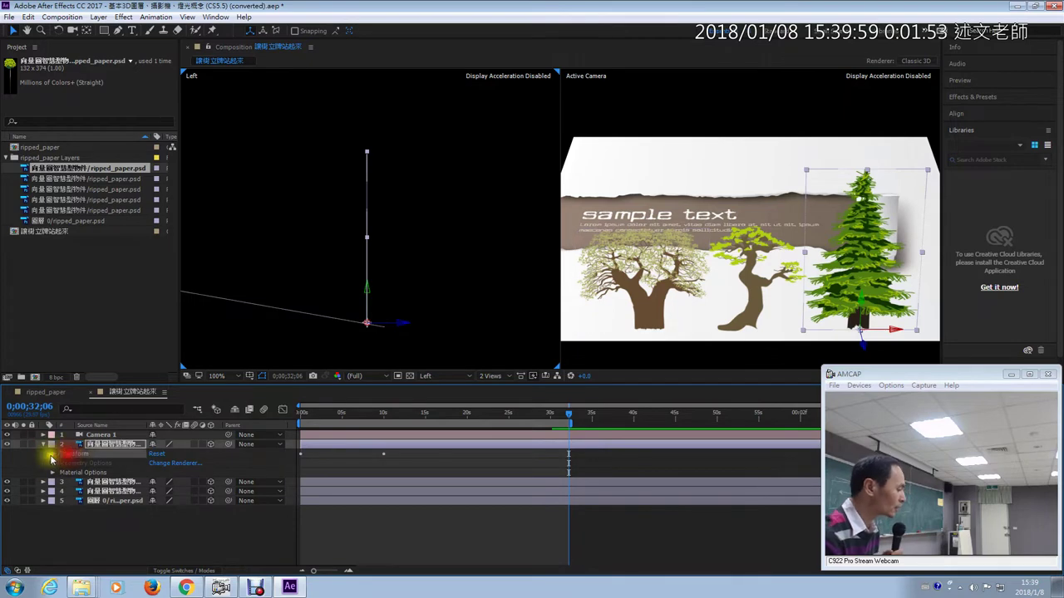
pyautogui.click(52, 455)
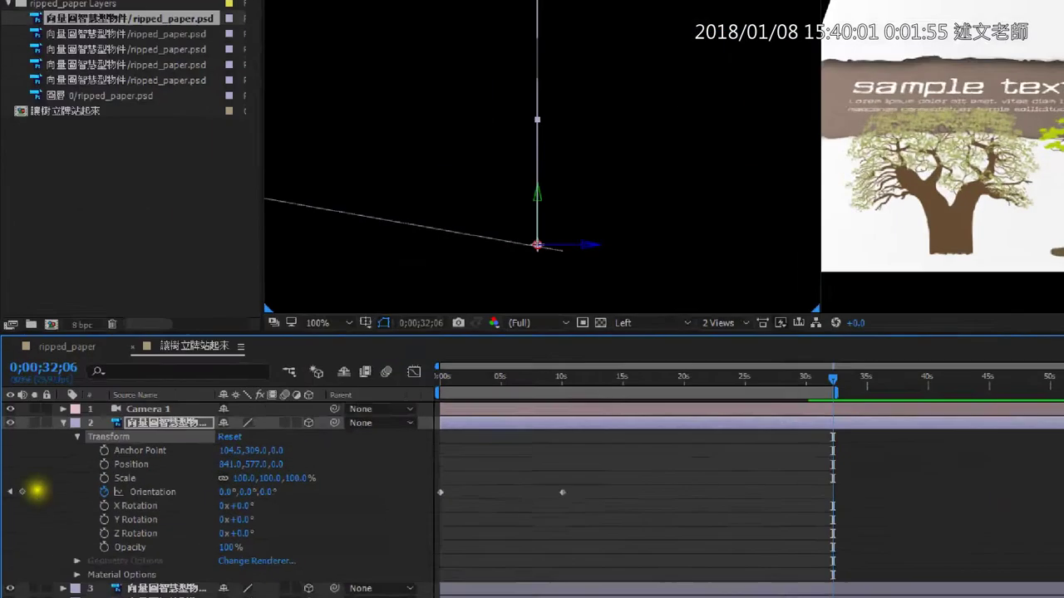
pyautogui.click(19, 492)
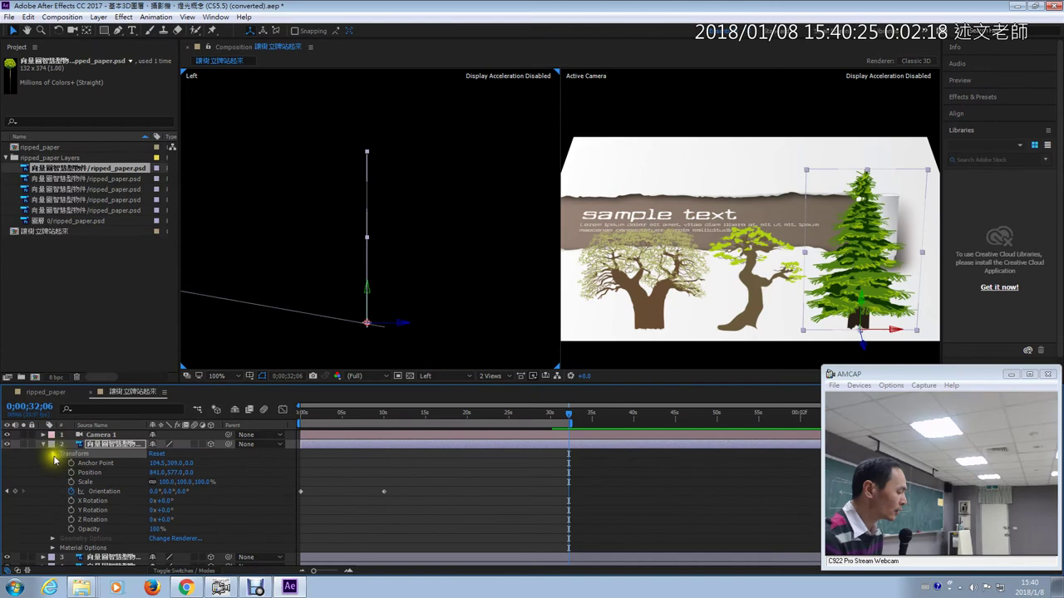
pyautogui.click(105, 416)
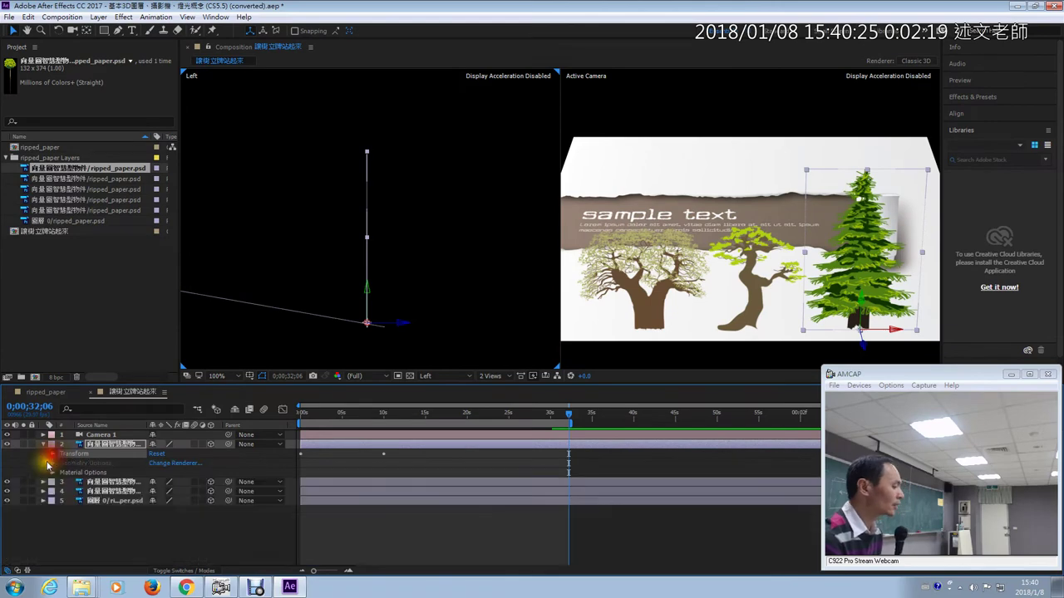
# - Review the pine tree layer's Material Options, focusing on Casts Shadows, Accepts Shadows and Accepts Lights, and collapse the layer
pyautogui.click(51, 472)
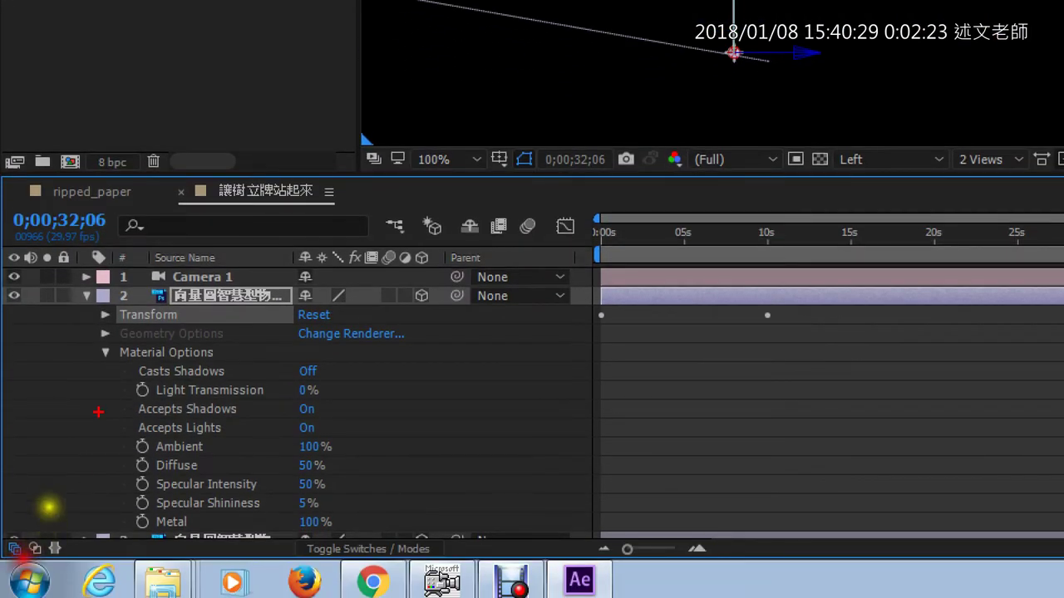
pyautogui.moveTo(106, 363); pyautogui.dragTo(237, 361)
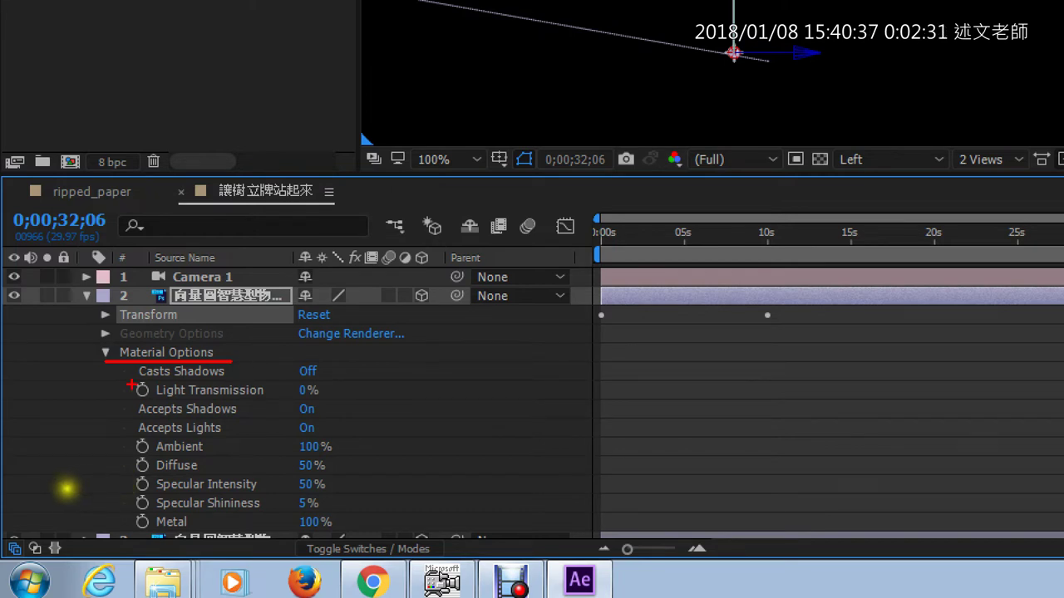
pyautogui.moveTo(121, 384); pyautogui.dragTo(232, 380)
pyautogui.moveTo(119, 423); pyautogui.dragTo(226, 426)
pyautogui.moveTo(119, 422); pyautogui.dragTo(230, 418)
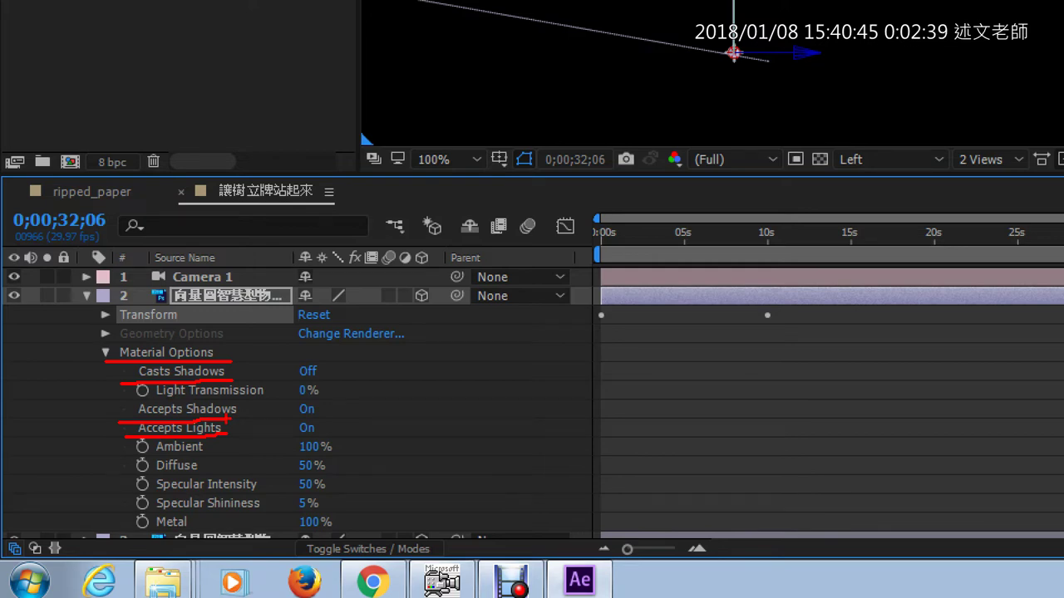
pyautogui.press('Escape')
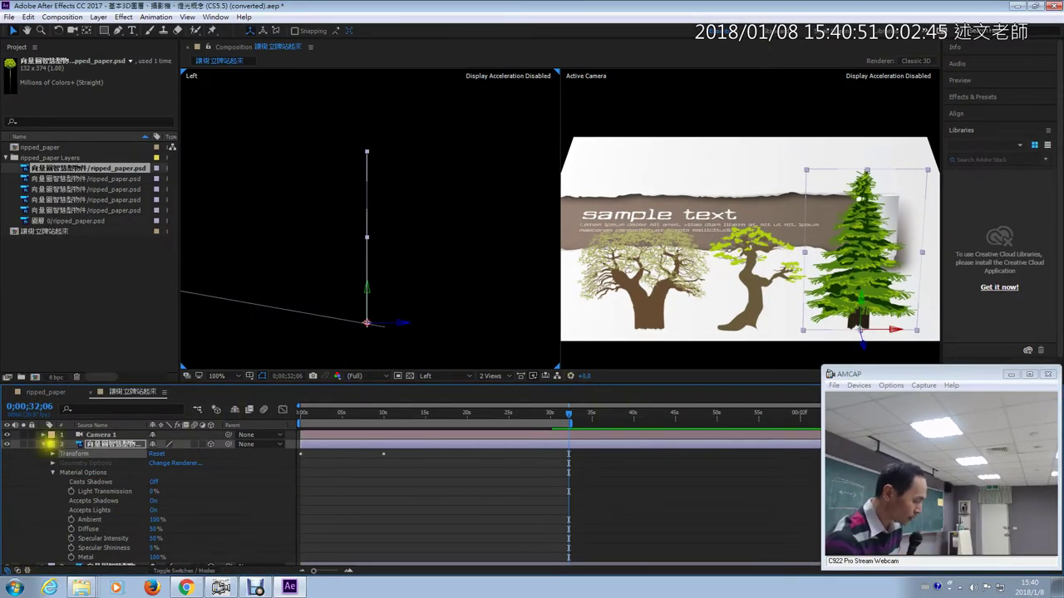
pyautogui.click(44, 445)
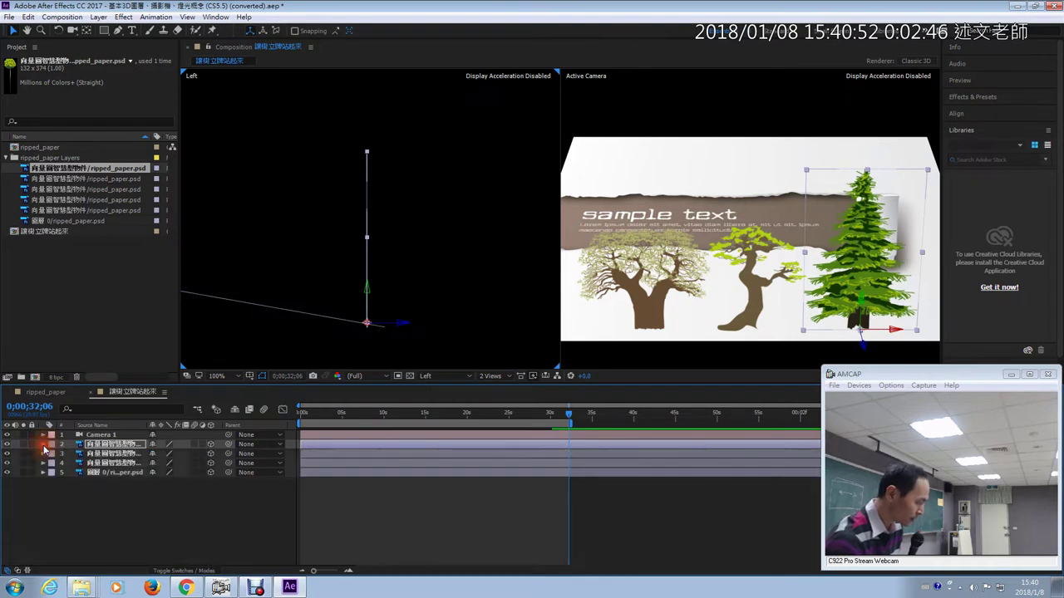
# - Select Camera 1 to view its frustum, and show Light 1 in the ripped_paper composition
pyautogui.click(96, 435)
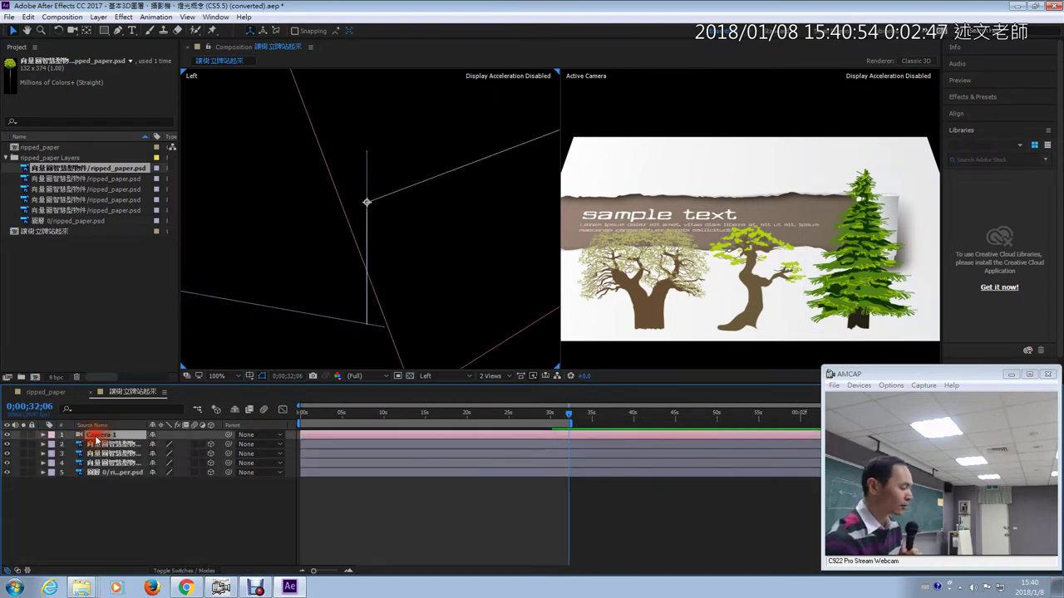
pyautogui.click(62, 397)
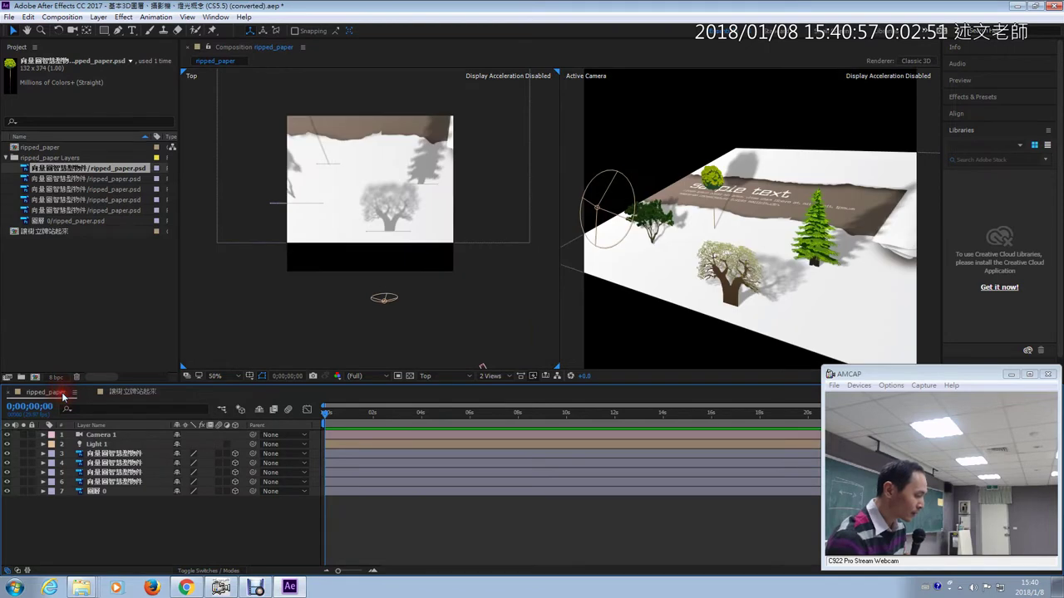
pyautogui.click(100, 444)
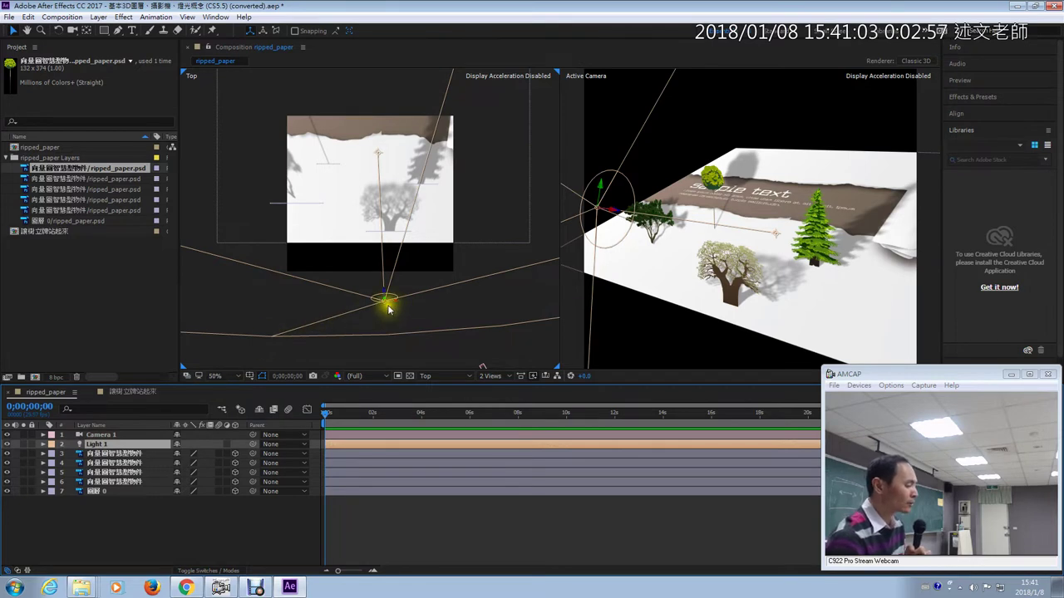
# - Move Light 1 in the Top view to just outside the paper's lower-left corner and examine the tree shadows
pyautogui.moveTo(387, 308); pyautogui.dragTo(299, 291)
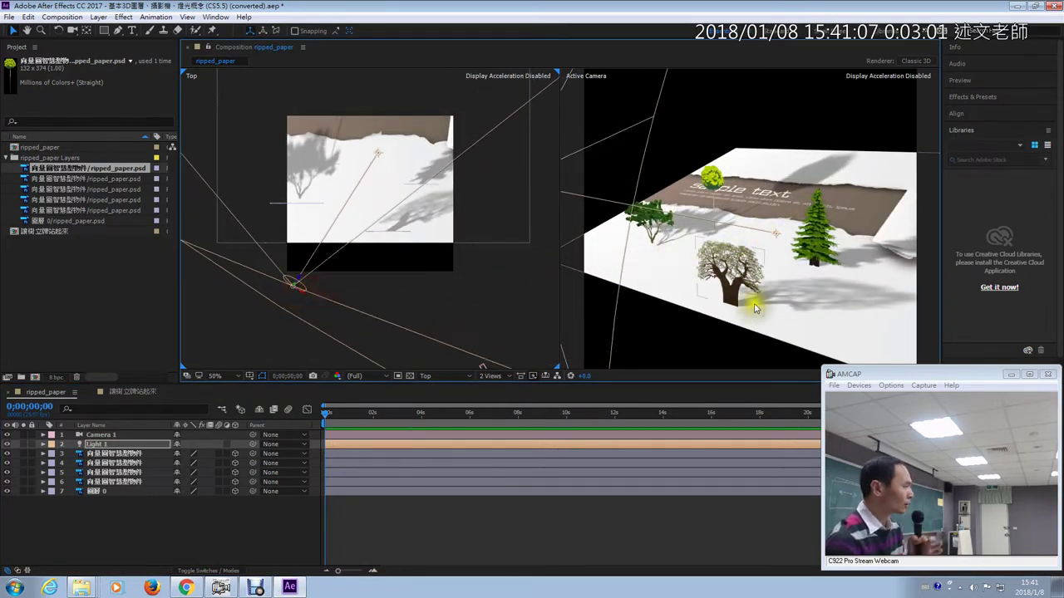
pyautogui.click(690, 299)
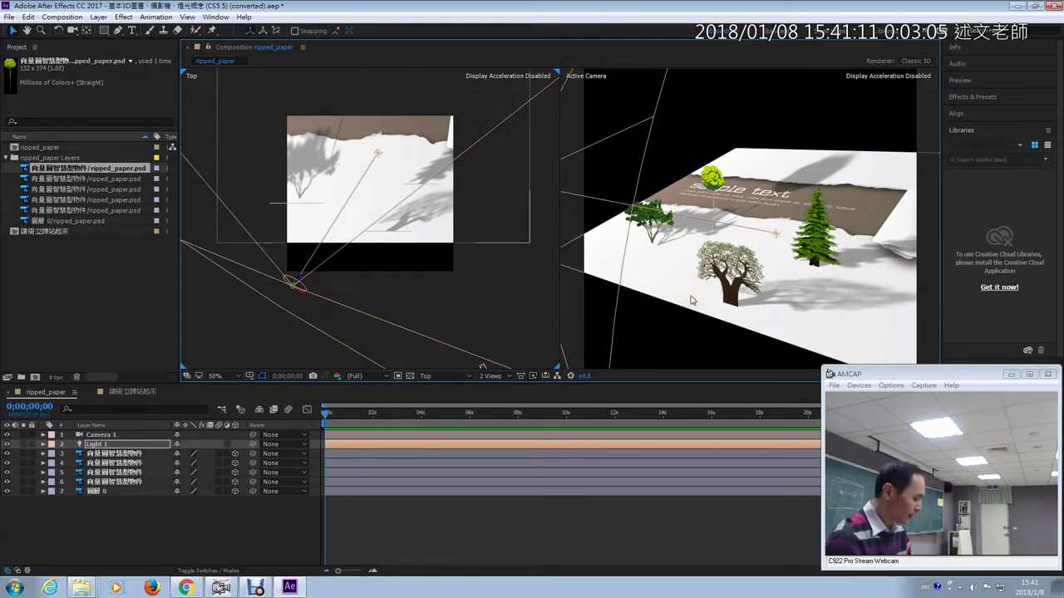
pyautogui.moveTo(731, 309)
pyautogui.mouseDown()
pyautogui.moveTo(816, 260)
pyautogui.moveTo(868, 274)
pyautogui.moveTo(827, 325)
pyautogui.moveTo(733, 315)
pyautogui.mouseUp()
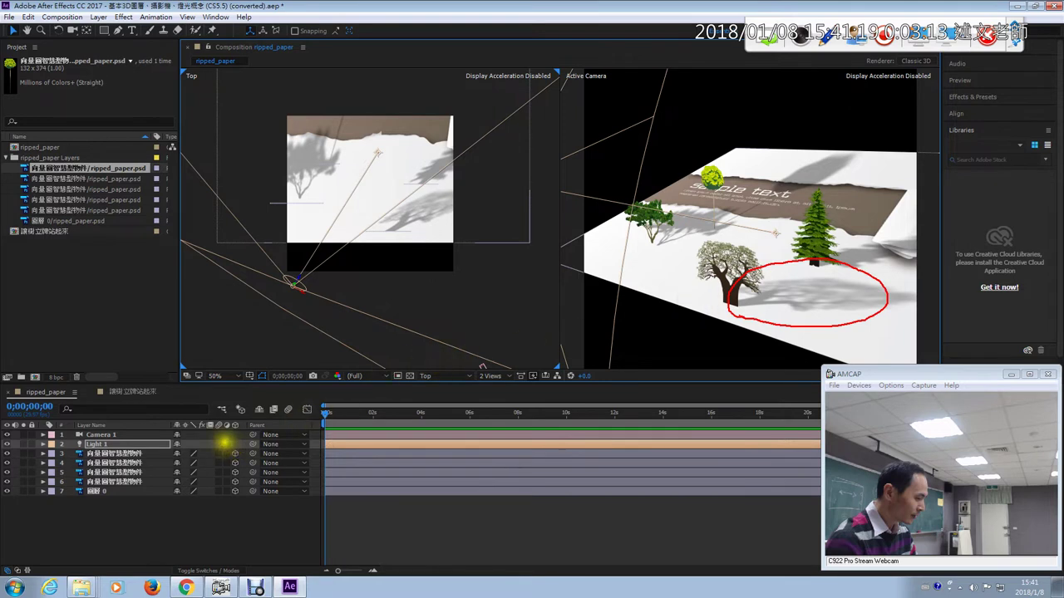
pyautogui.moveTo(221, 443)
pyautogui.mouseDown()
pyautogui.moveTo(227, 511)
pyautogui.moveTo(252, 475)
pyautogui.moveTo(229, 424)
pyautogui.mouseUp()
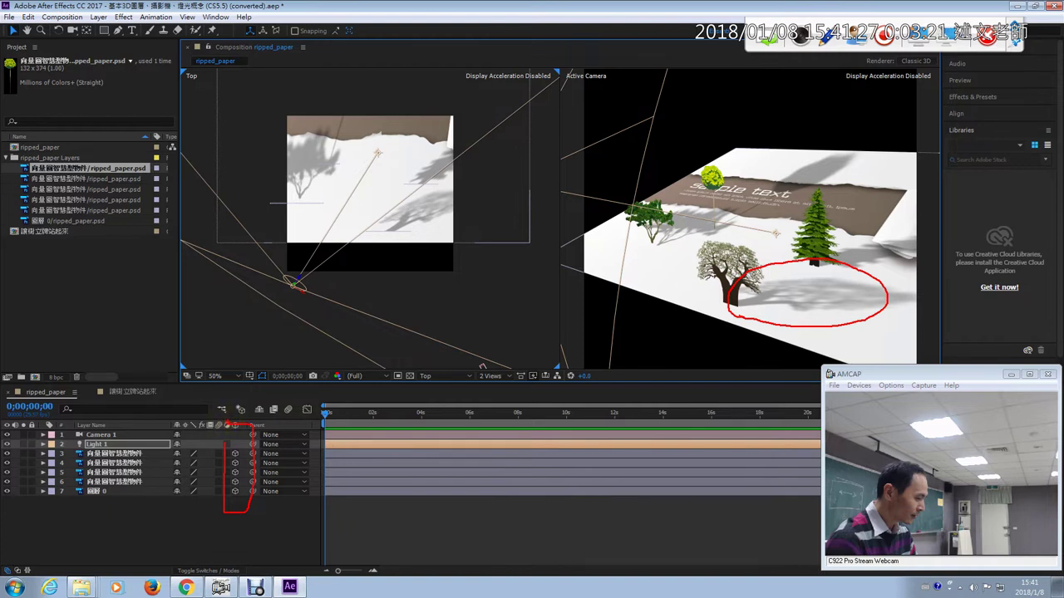
pyautogui.moveTo(129, 435)
pyautogui.mouseDown()
pyautogui.moveTo(134, 444)
pyautogui.moveTo(159, 409)
pyautogui.mouseUp()
pyautogui.moveTo(697, 315)
pyautogui.mouseDown()
pyautogui.moveTo(689, 257)
pyautogui.moveTo(789, 241)
pyautogui.moveTo(809, 309)
pyautogui.moveTo(771, 331)
pyautogui.moveTo(819, 287)
pyautogui.moveTo(784, 226)
pyautogui.moveTo(864, 190)
pyautogui.moveTo(773, 301)
pyautogui.mouseUp()
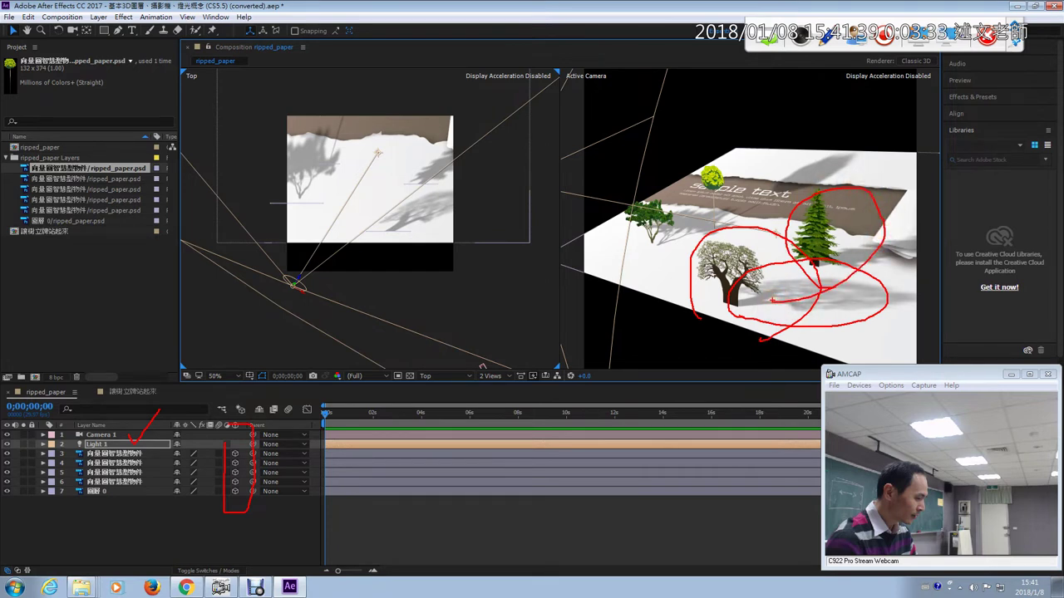
pyautogui.press('Escape')
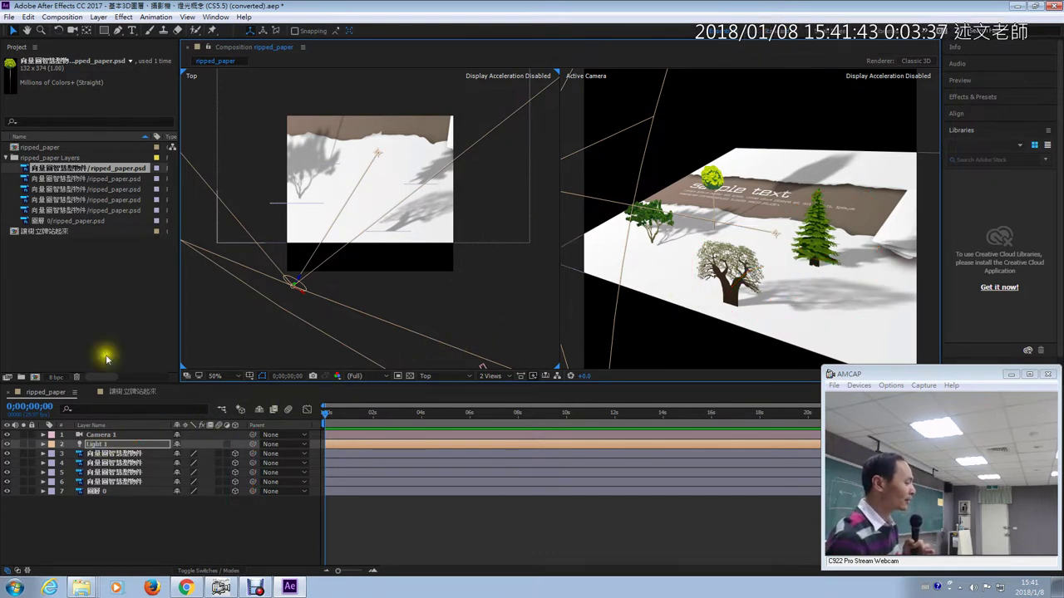
# - Review the new-layer options, focusing on Light and Camera
pyautogui.click(98, 17)
pyautogui.moveTo(117, 30)
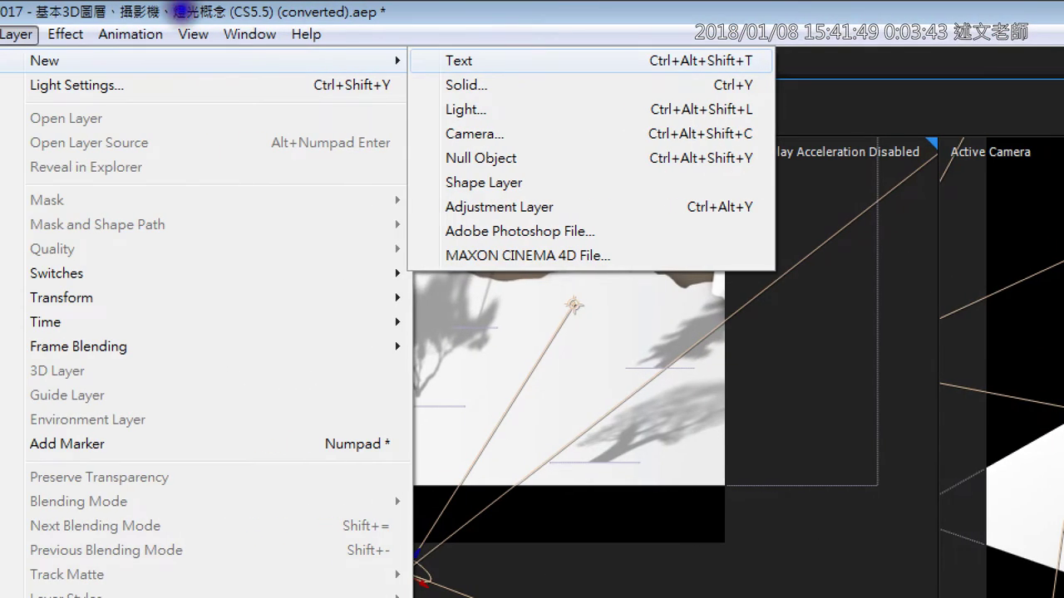
pyautogui.moveTo(489, 91); pyautogui.dragTo(489, 147)
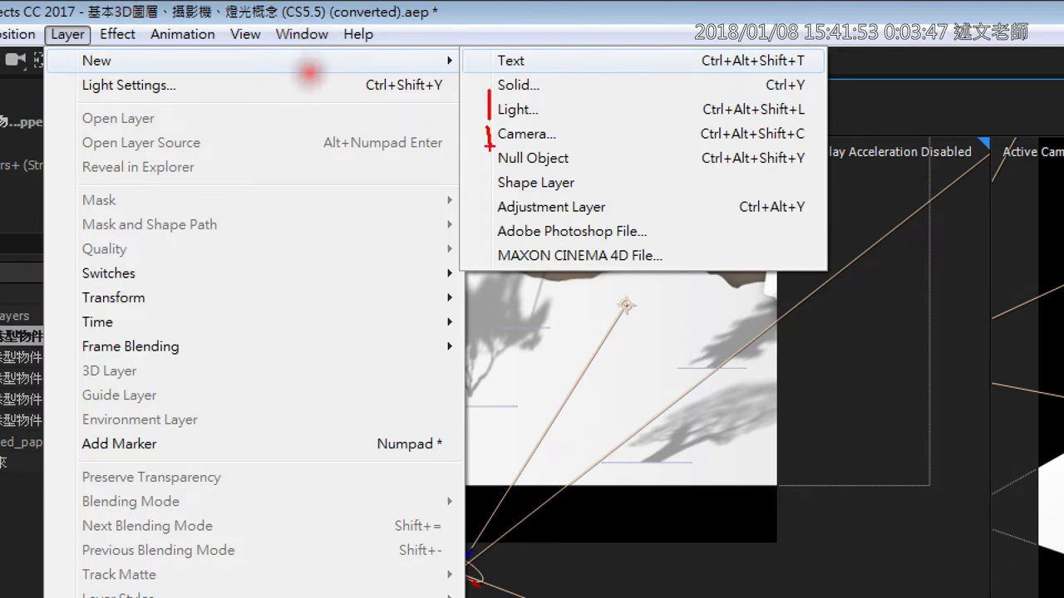
pyautogui.moveTo(582, 100); pyautogui.dragTo(618, 90)
pyautogui.moveTo(585, 127)
pyautogui.mouseDown()
pyautogui.moveTo(590, 136)
pyautogui.moveTo(639, 115)
pyautogui.mouseUp()
pyautogui.press('Escape')
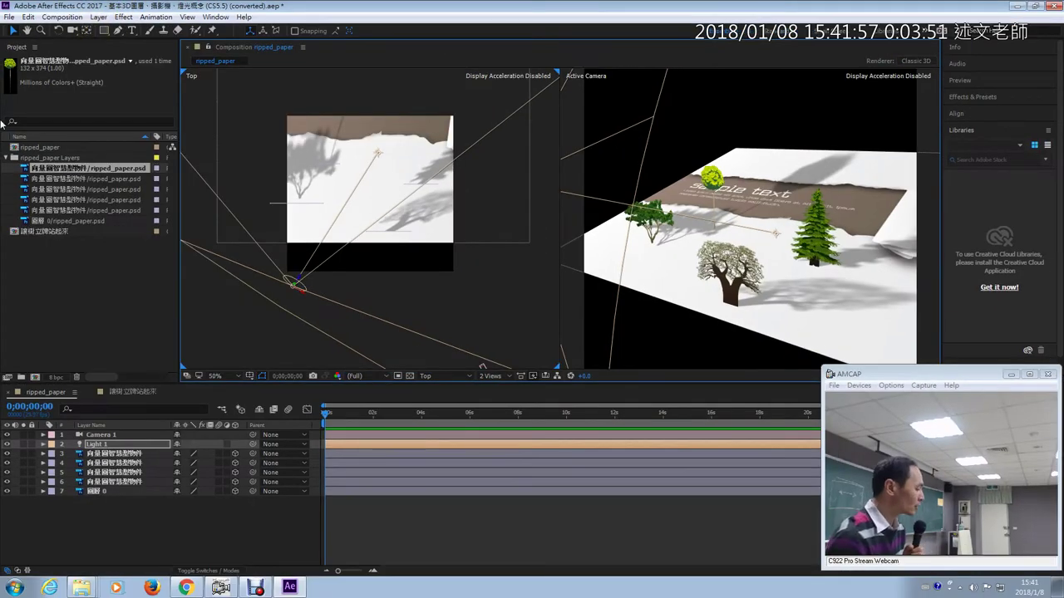
# - Open Light 1's settings and examine Light Type, Cone Angle, Cone Feather, Casts Shadows, Shadow Darkness and Shadow Diffusion
pyautogui.doubleClick(94, 446)
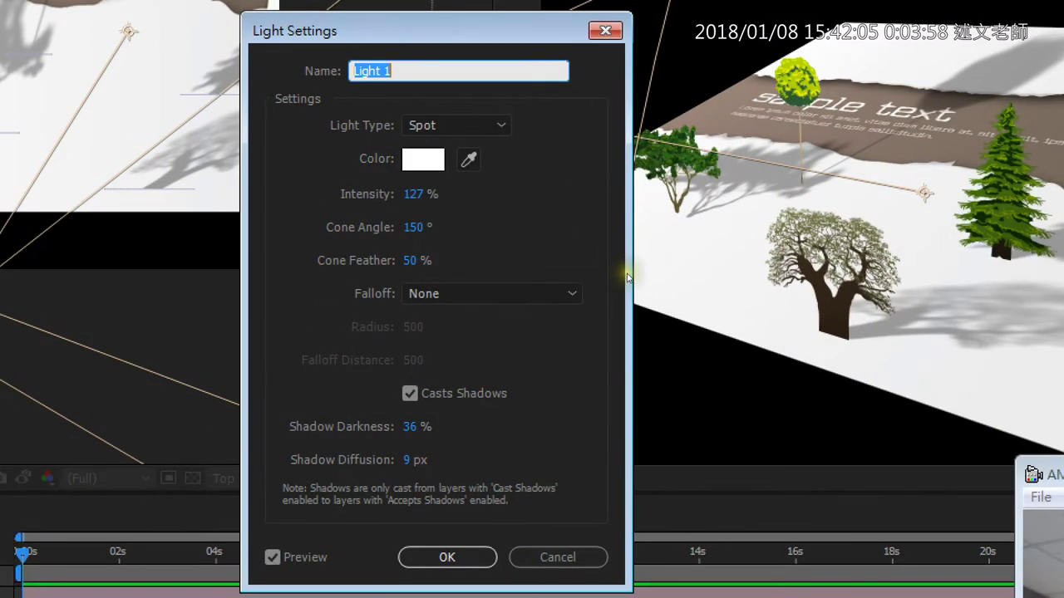
pyautogui.click(627, 275)
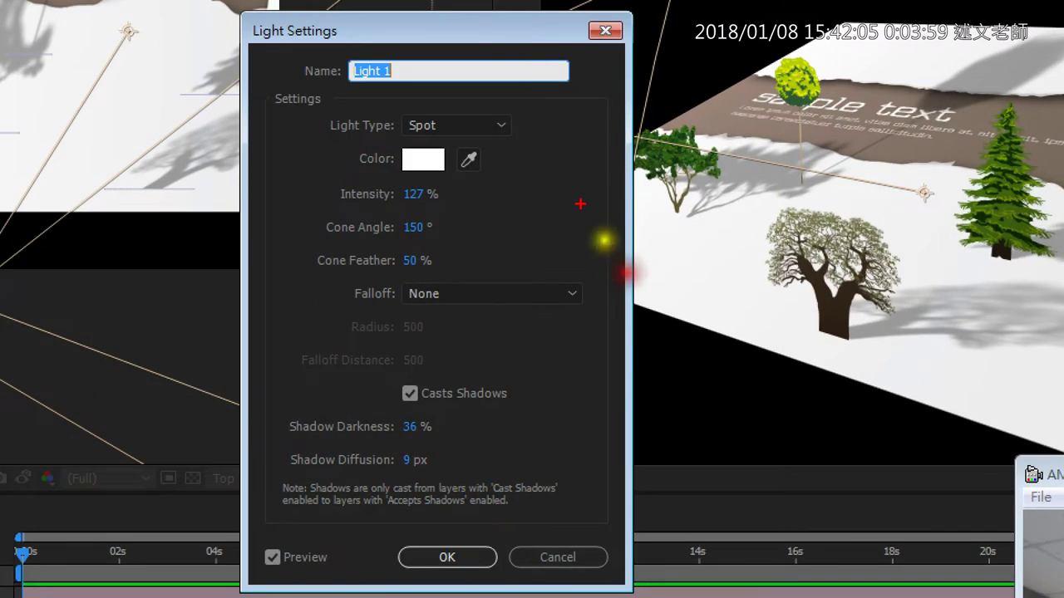
pyautogui.moveTo(486, 142)
pyautogui.mouseDown()
pyautogui.moveTo(354, 152)
pyautogui.moveTo(296, 138)
pyautogui.moveTo(359, 81)
pyautogui.moveTo(532, 86)
pyautogui.moveTo(530, 141)
pyautogui.moveTo(403, 153)
pyautogui.mouseUp()
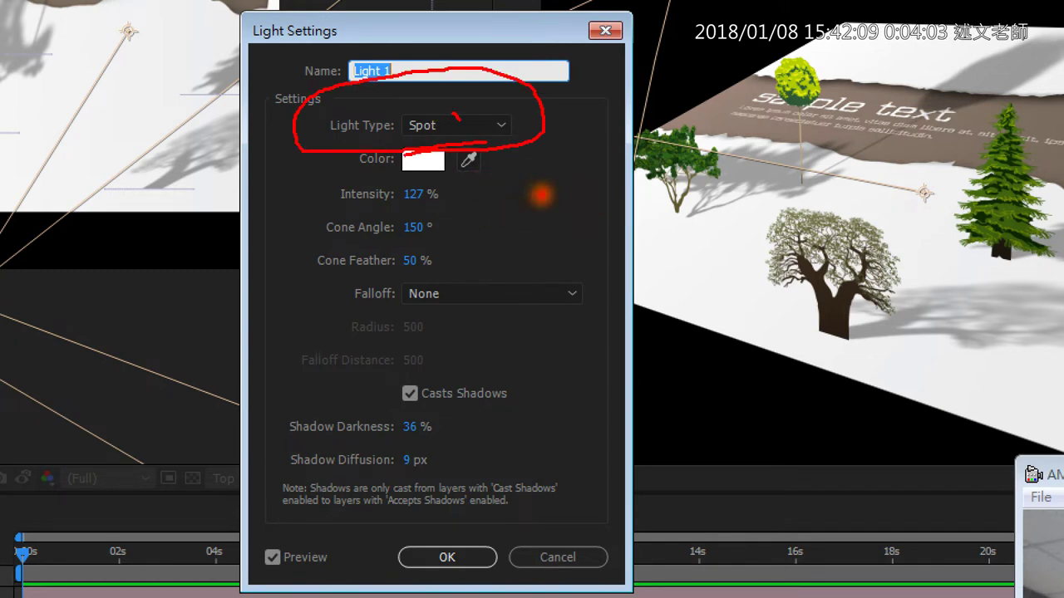
pyautogui.moveTo(453, 117); pyautogui.dragTo(502, 99)
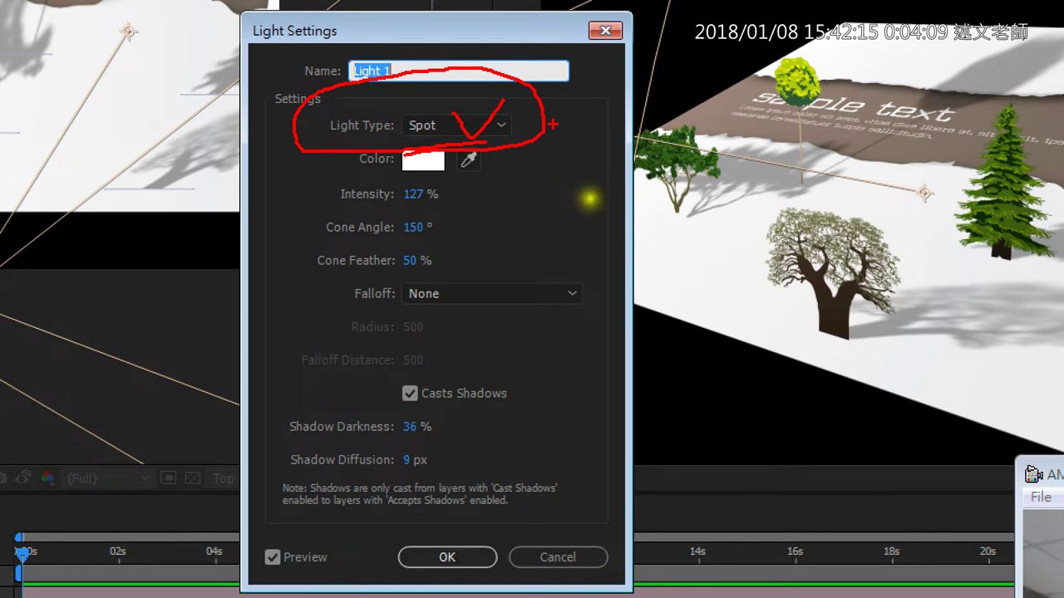
pyautogui.moveTo(592, 158)
pyautogui.mouseDown()
pyautogui.moveTo(625, 125)
pyautogui.moveTo(818, 214)
pyautogui.moveTo(613, 177)
pyautogui.moveTo(653, 333)
pyautogui.moveTo(797, 242)
pyautogui.moveTo(701, 246)
pyautogui.moveTo(665, 338)
pyautogui.mouseUp()
pyautogui.moveTo(631, 165); pyautogui.dragTo(722, 250)
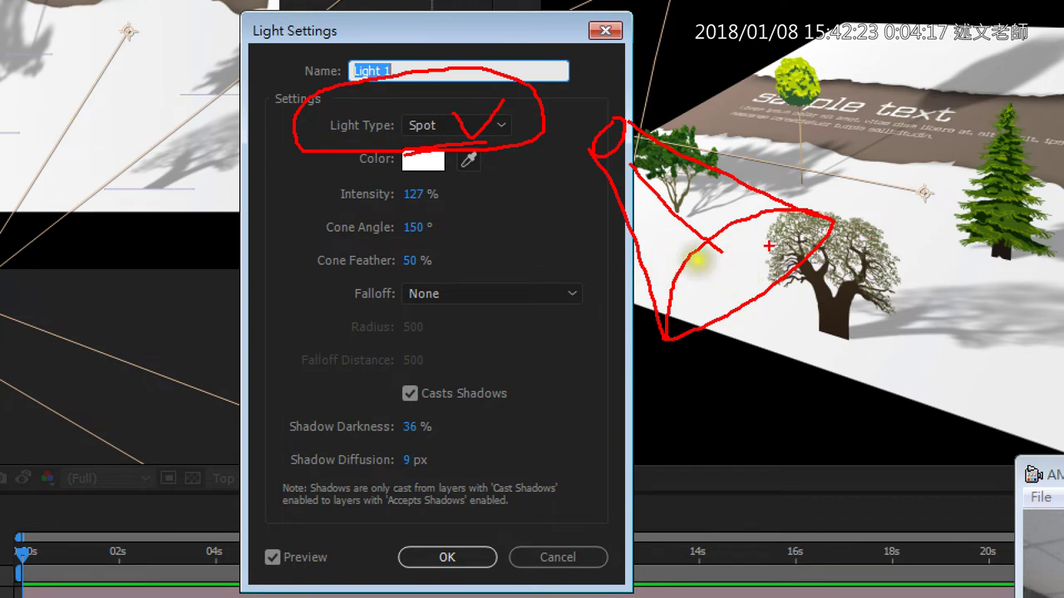
pyautogui.moveTo(313, 246)
pyautogui.mouseDown()
pyautogui.moveTo(456, 246)
pyautogui.moveTo(453, 229)
pyautogui.moveTo(432, 218)
pyautogui.moveTo(325, 221)
pyautogui.moveTo(309, 272)
pyautogui.moveTo(428, 279)
pyautogui.moveTo(457, 256)
pyautogui.mouseUp()
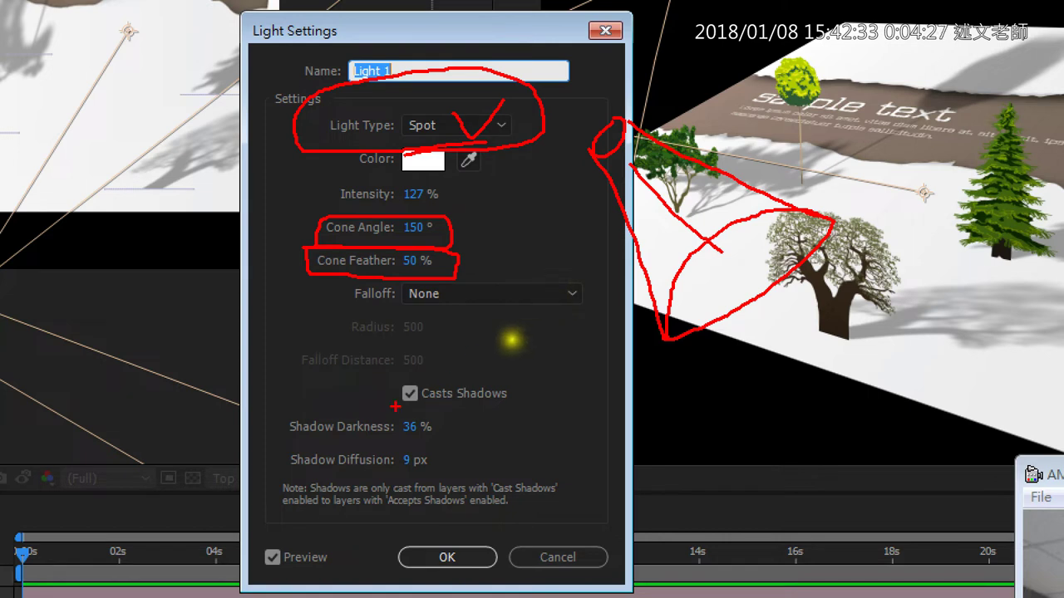
pyautogui.moveTo(388, 408); pyautogui.dragTo(532, 407)
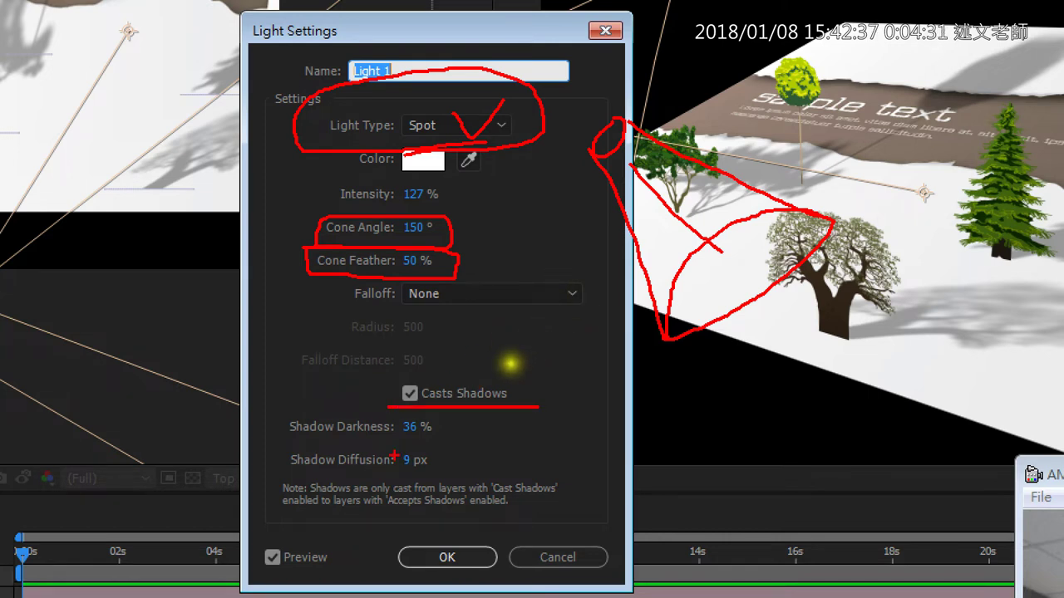
pyautogui.moveTo(386, 441); pyautogui.dragTo(493, 439)
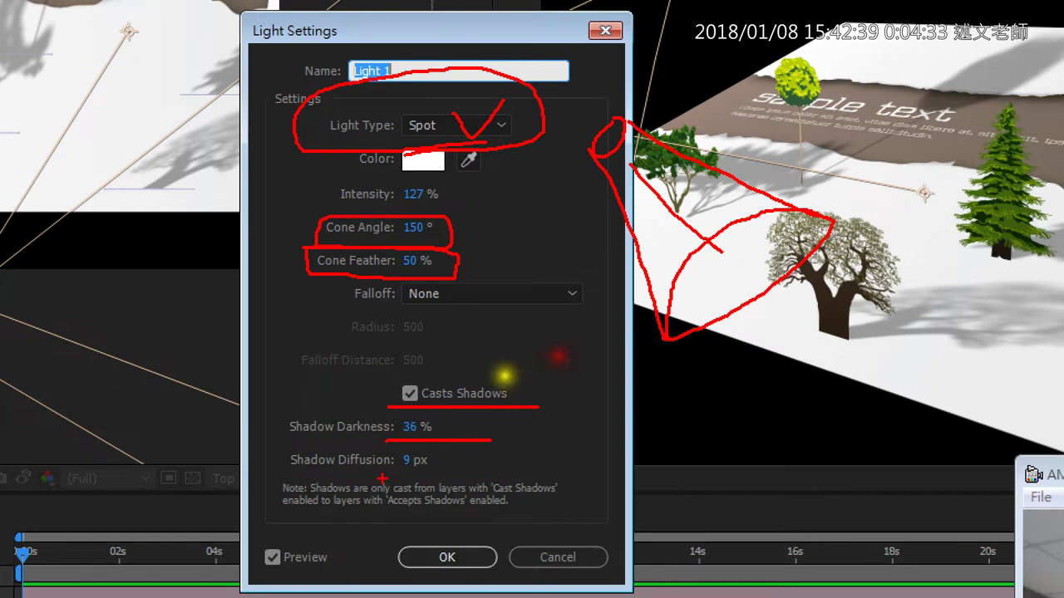
pyautogui.moveTo(383, 478); pyautogui.dragTo(454, 477)
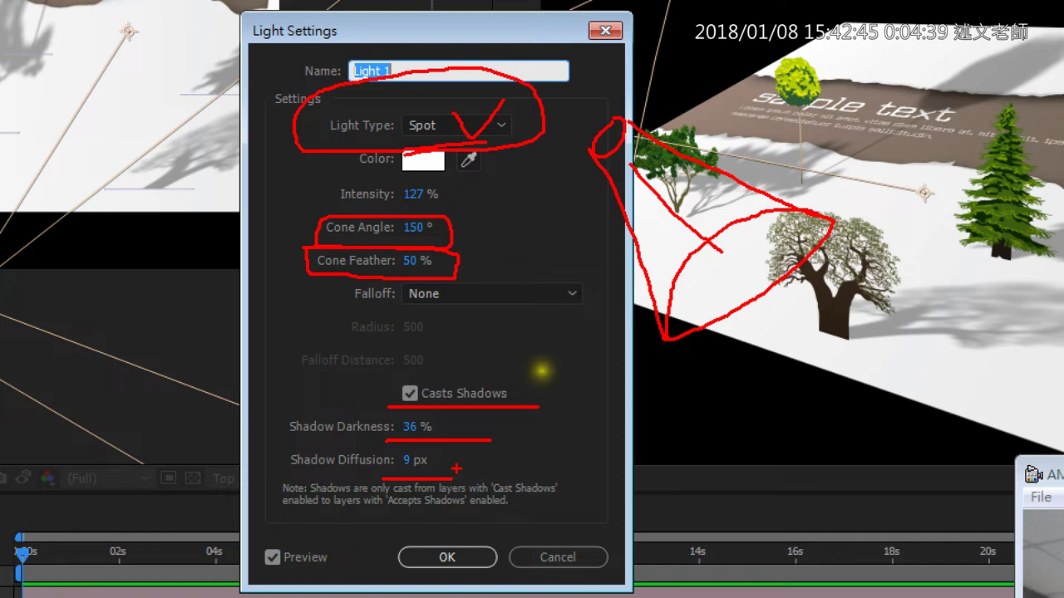
pyautogui.moveTo(503, 437)
pyautogui.mouseDown()
pyautogui.moveTo(529, 422)
pyautogui.moveTo(577, 423)
pyautogui.mouseUp()
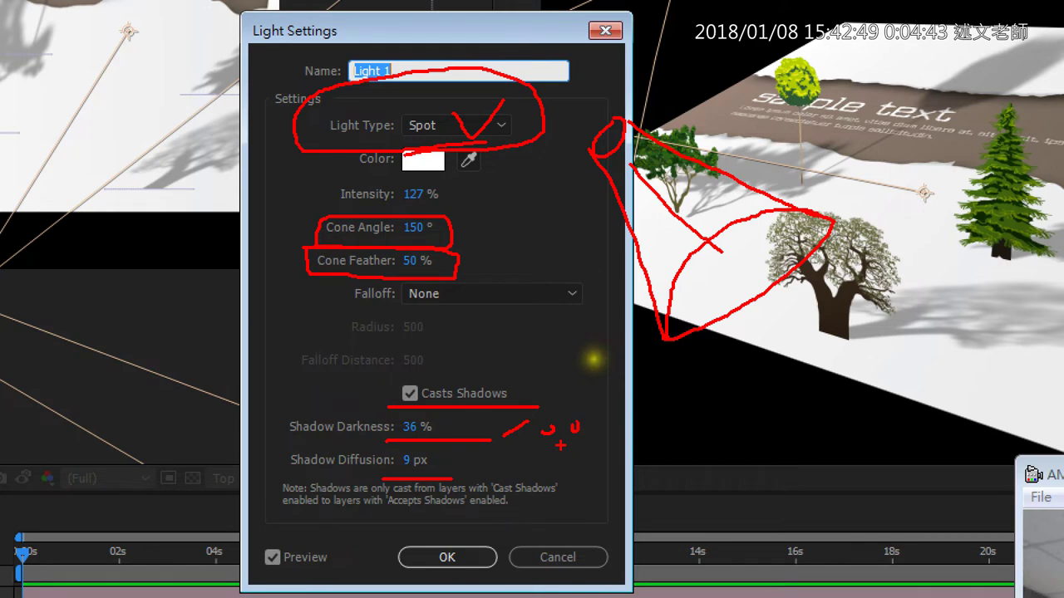
pyautogui.press('Escape')
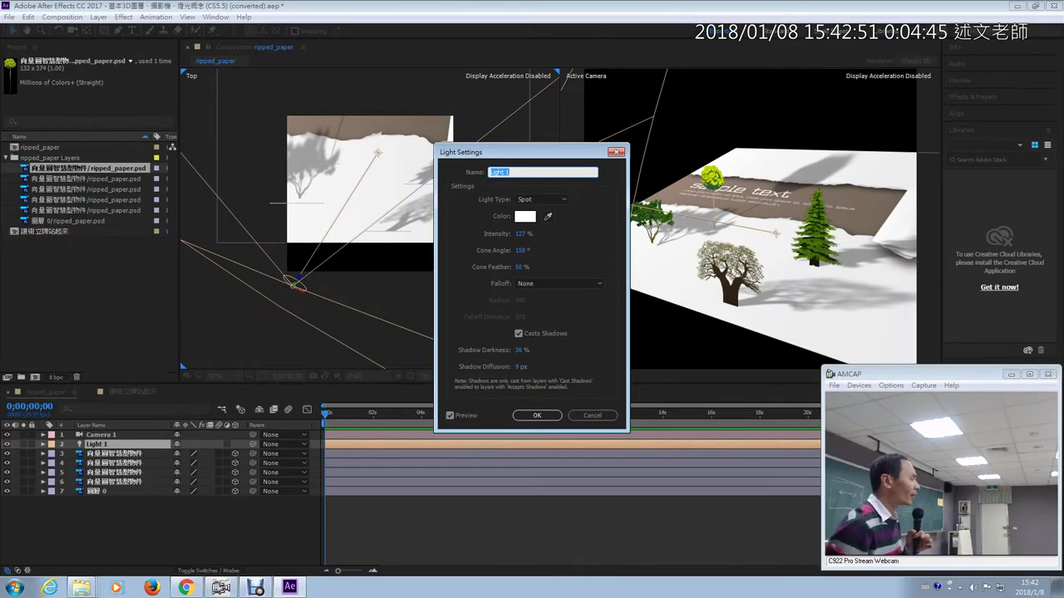
# - Try the Point light type on Light 1, discard the change and collapse the light's properties
pyautogui.click(564, 201)
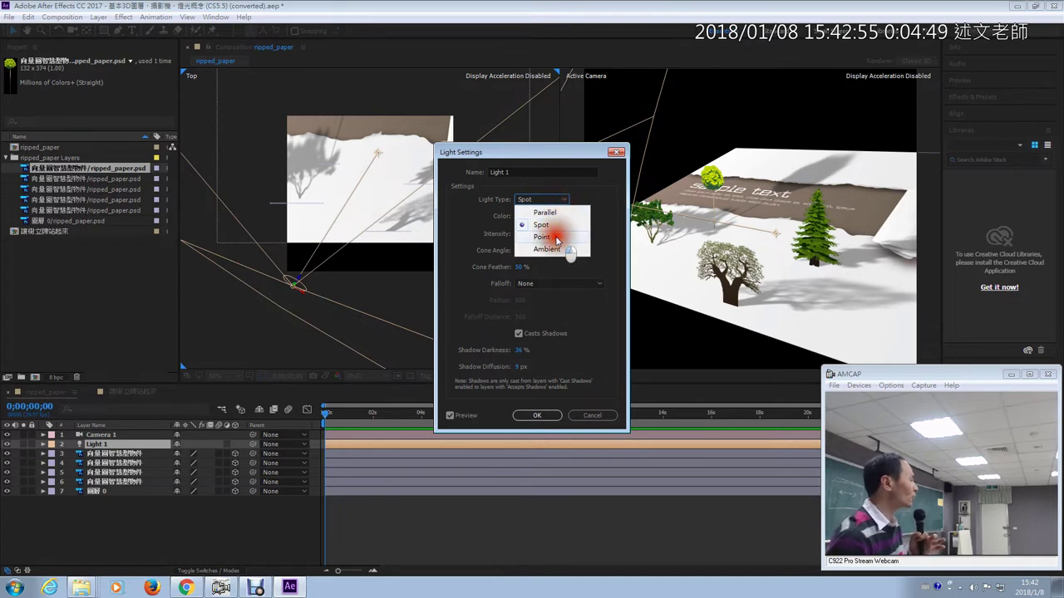
pyautogui.click(557, 237)
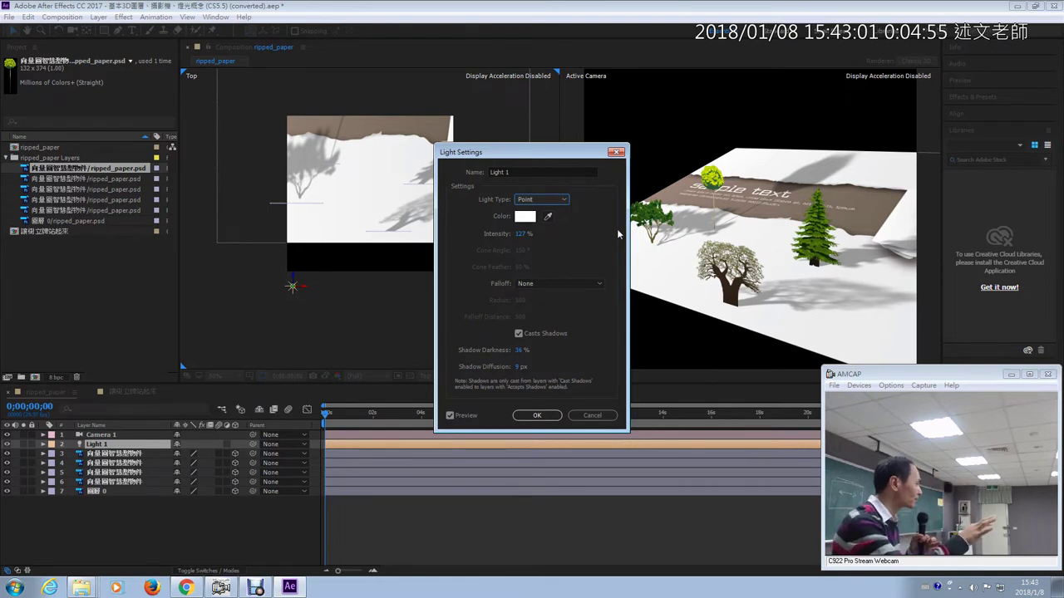
pyautogui.click(586, 416)
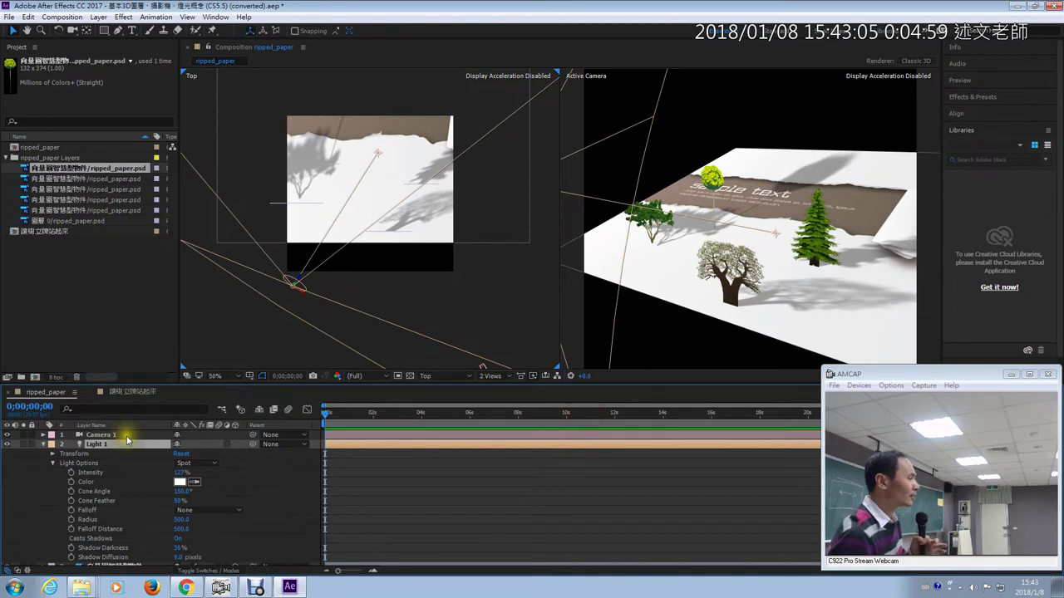
pyautogui.click(43, 446)
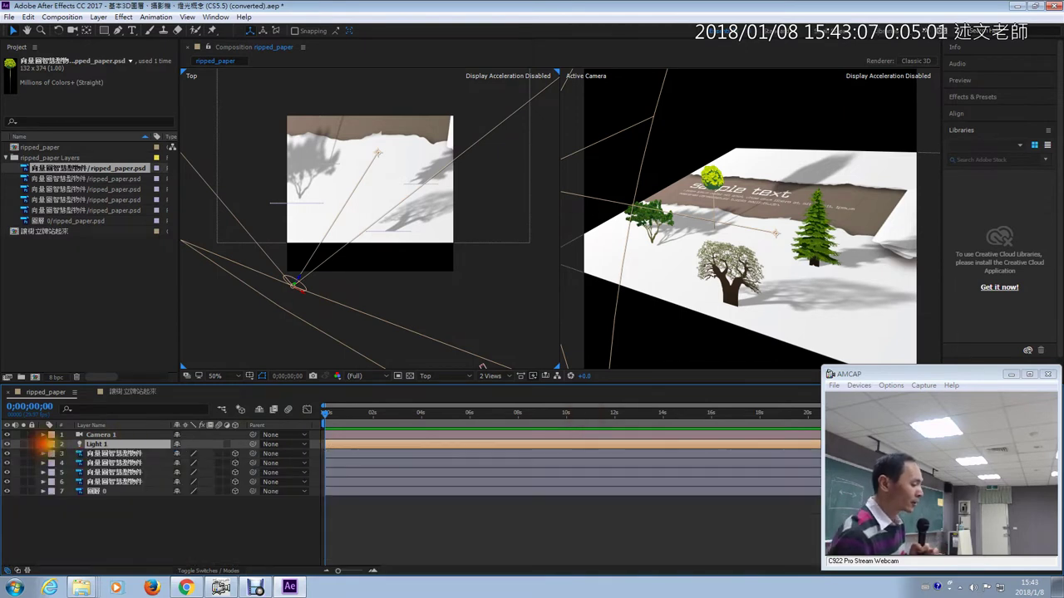
# - Select the broad tree in front, examine Casts Shadows in its Material Options, and collapse the layer
pyautogui.click(730, 270)
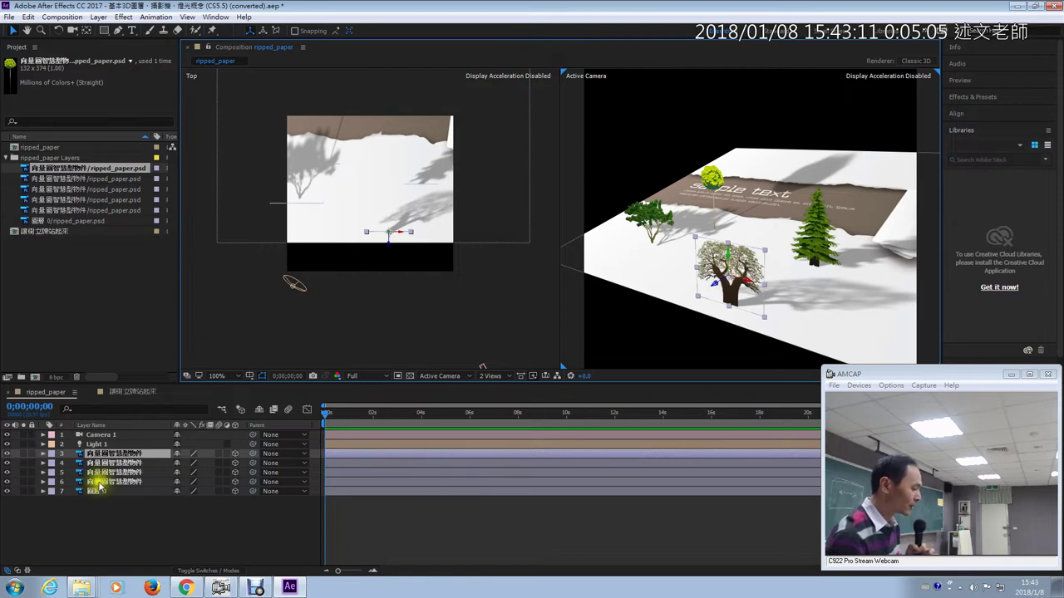
pyautogui.click(43, 453)
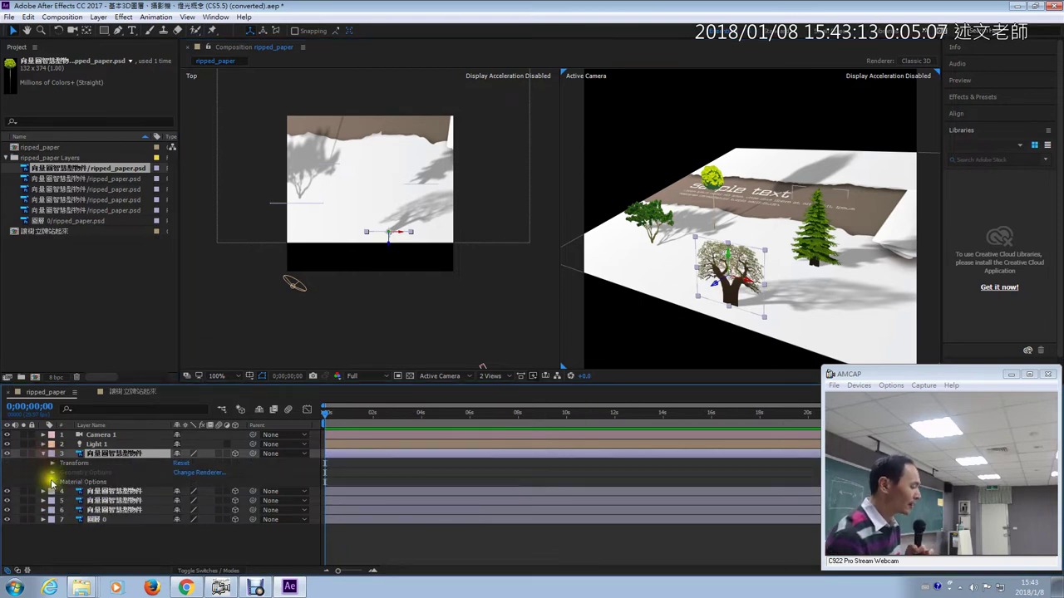
pyautogui.click(53, 482)
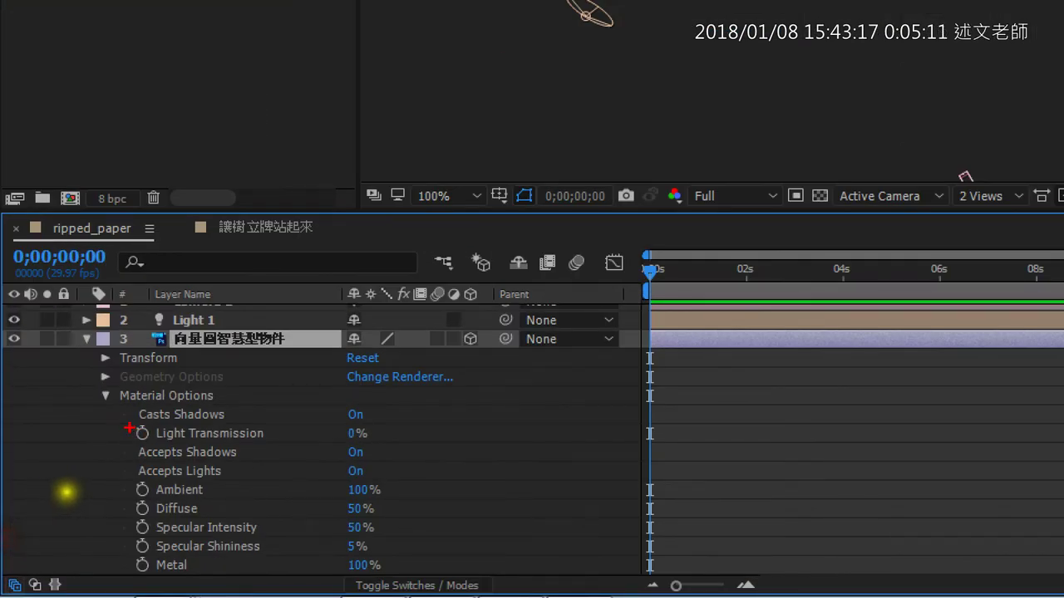
pyautogui.moveTo(129, 426); pyautogui.dragTo(251, 425)
pyautogui.moveTo(336, 423); pyautogui.dragTo(384, 427)
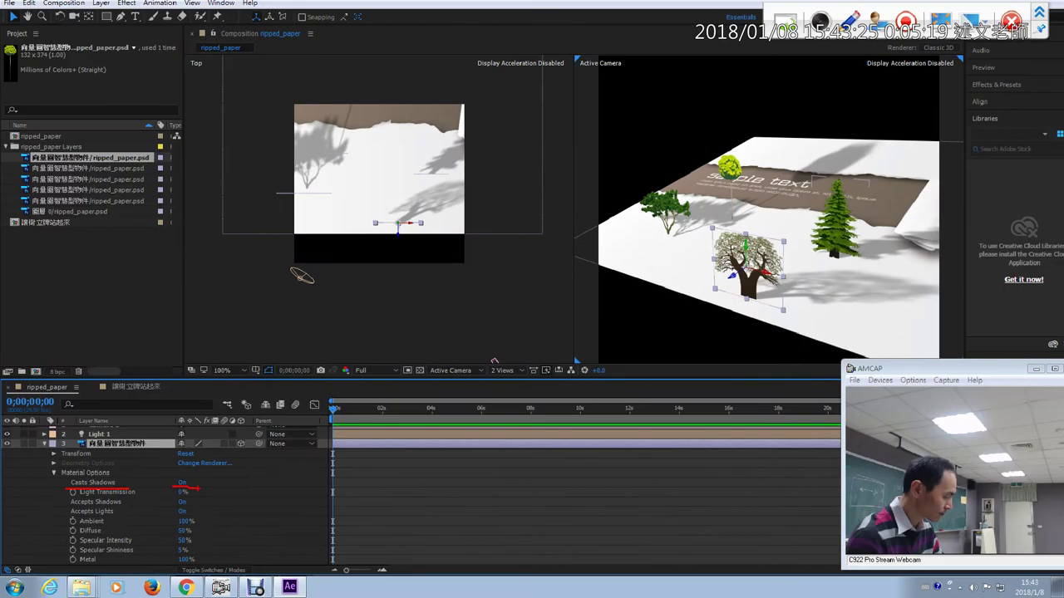
pyautogui.press('Escape')
pyautogui.click(44, 448)
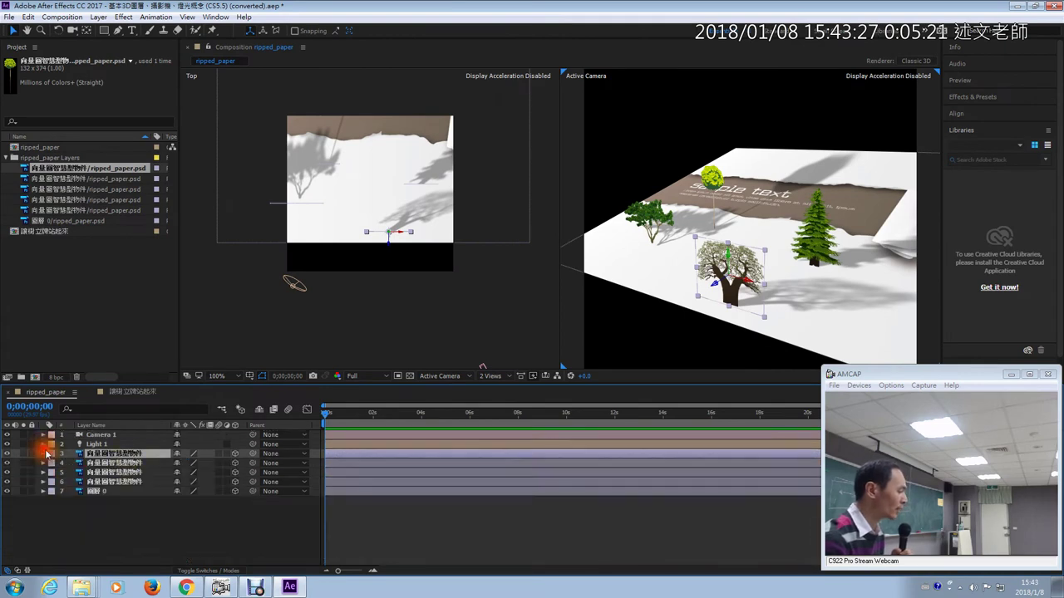
# - Switch to the 讓樹立牌站起來 composition, set the current time to 0;00;21;21, and show its Left view at 25%
pyautogui.click(131, 392)
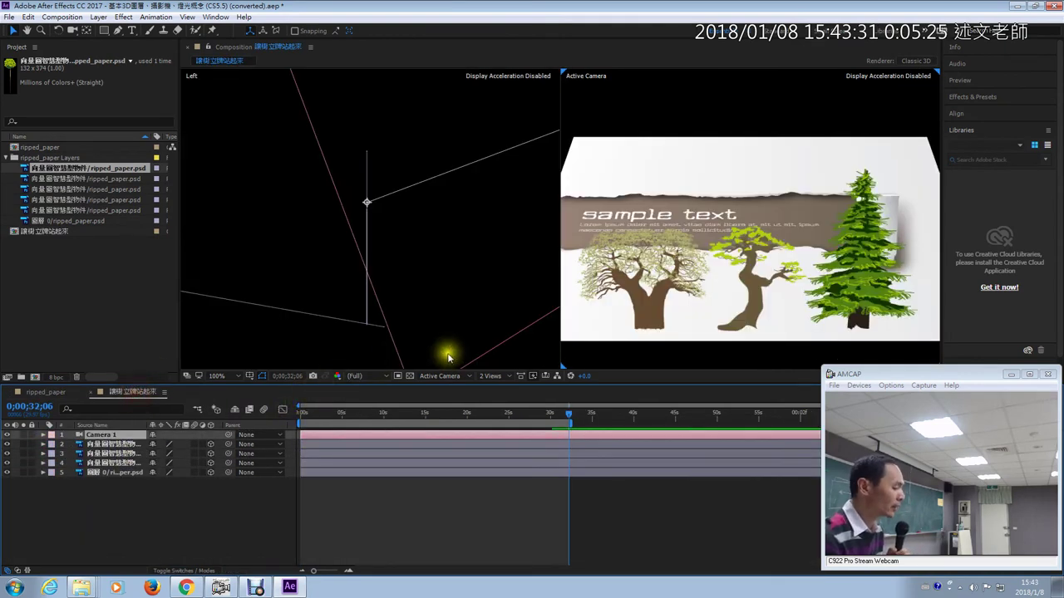
pyautogui.moveTo(304, 412); pyautogui.dragTo(482, 408)
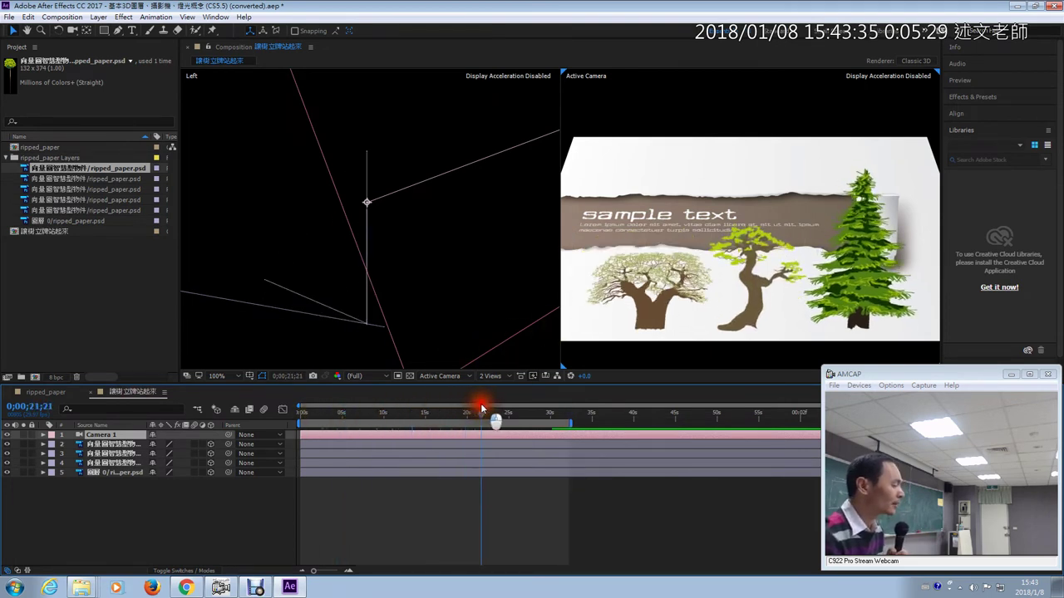
pyautogui.click(385, 238)
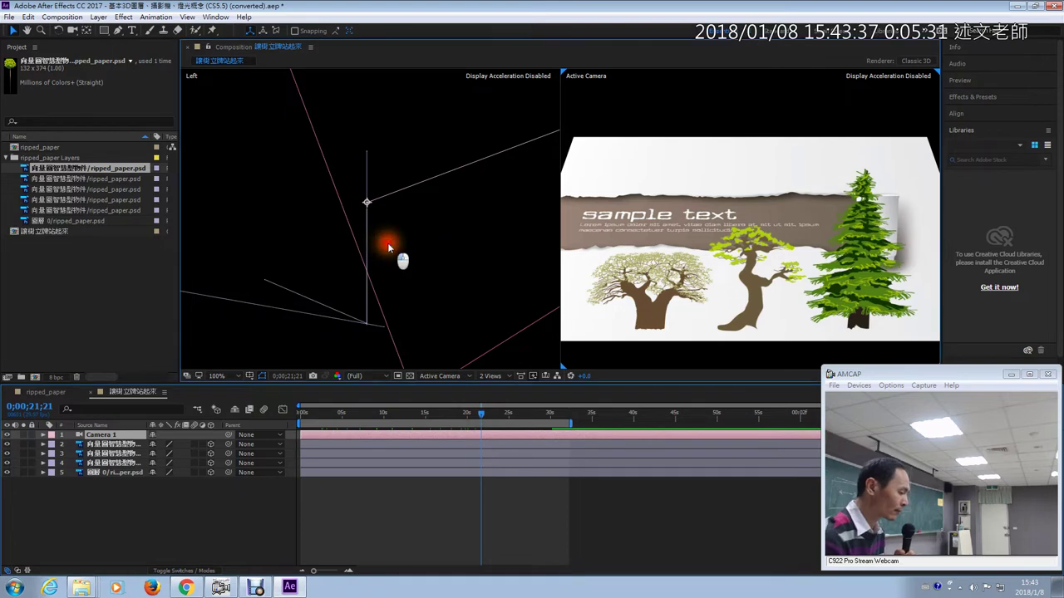
pyautogui.press(',')
pyautogui.press(',')
pyautogui.press(',')
pyautogui.press(',')
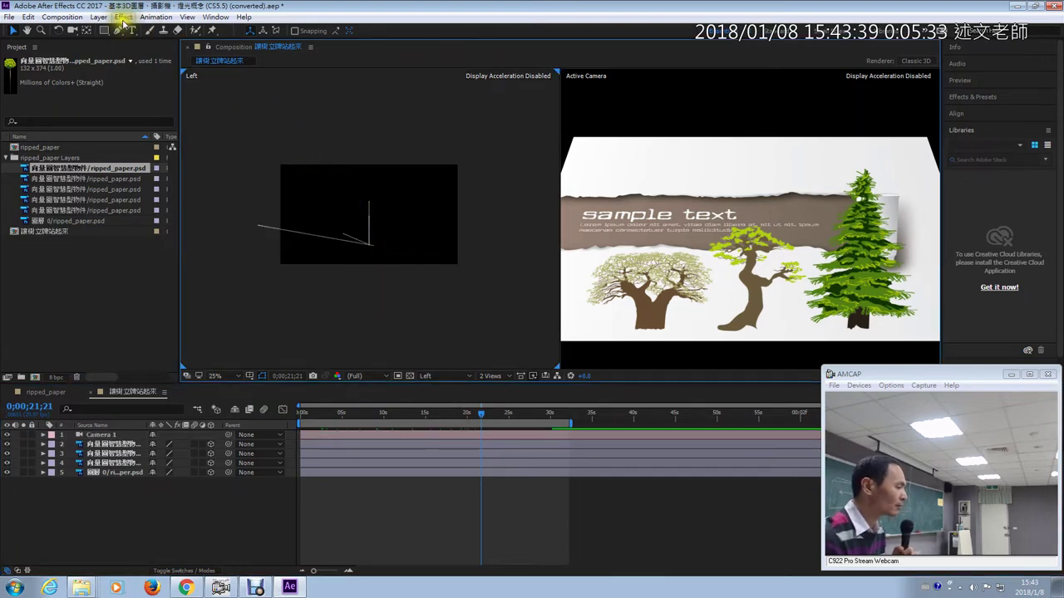
# - Add a Spot light named Light 1 with the other settings kept, and move it higher and farther from the trees in the Left view
pyautogui.click(101, 17)
pyautogui.moveTo(150, 30)
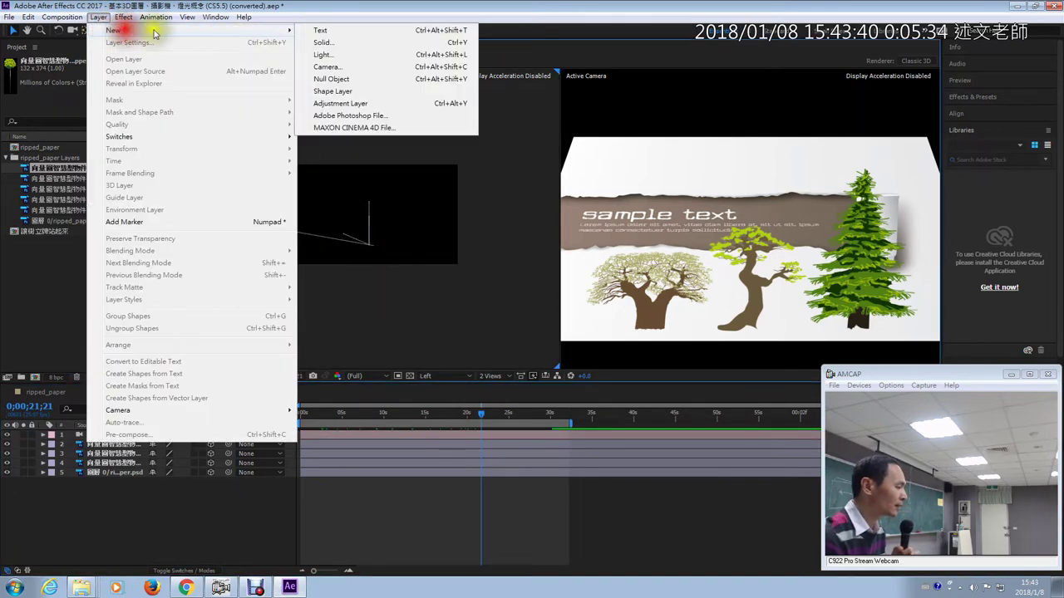
pyautogui.click(327, 53)
pyautogui.click(536, 200)
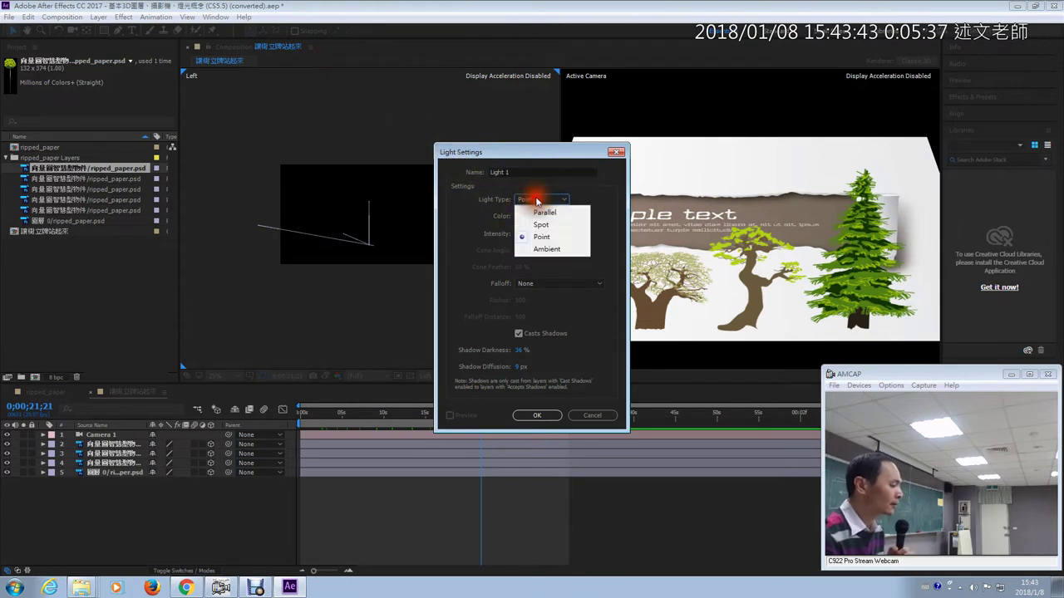
pyautogui.click(542, 224)
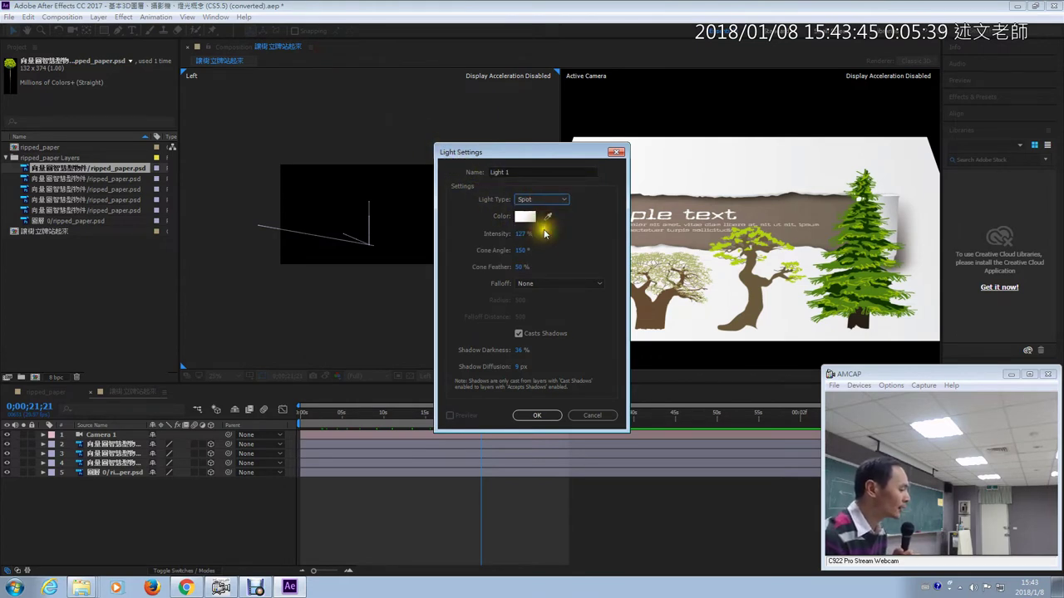
pyautogui.click(536, 415)
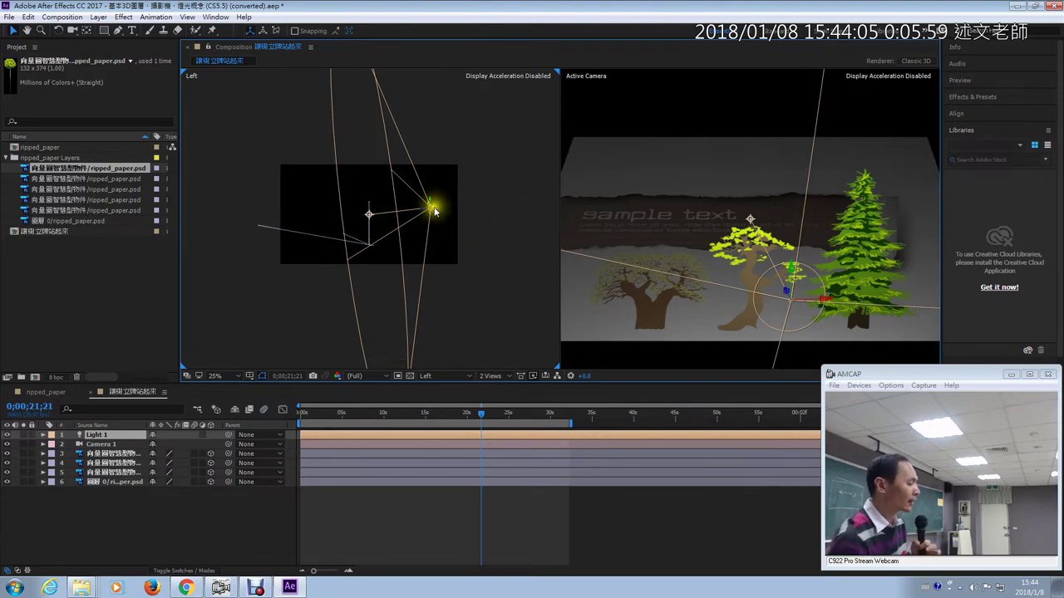
pyautogui.moveTo(433, 208); pyautogui.dragTo(504, 128)
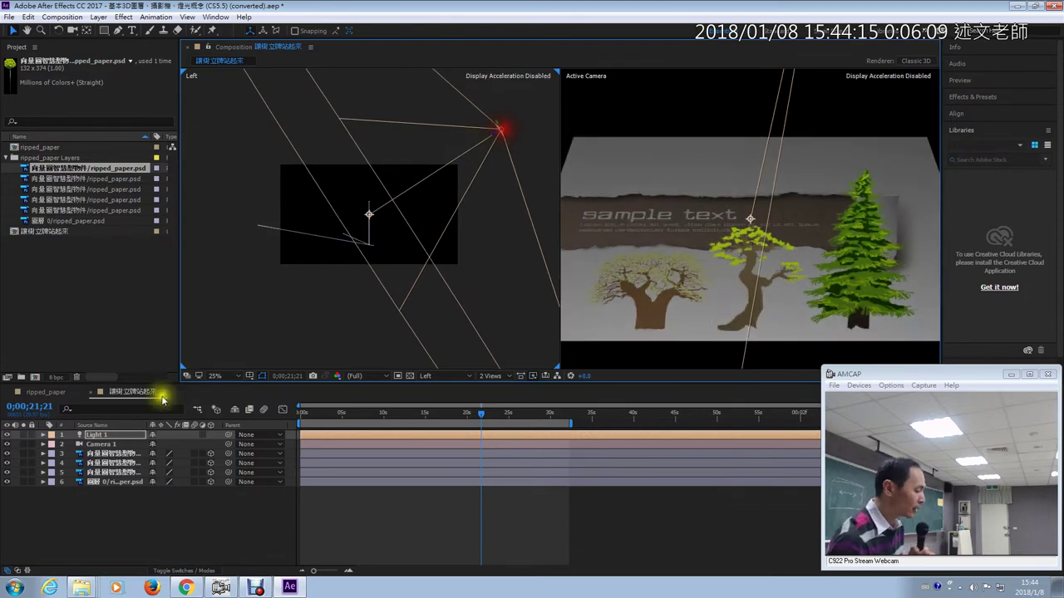
# - Select the three tree layers and the paper background layer, and turn off Accepts Lights in their Material Options
pyautogui.click(116, 454)
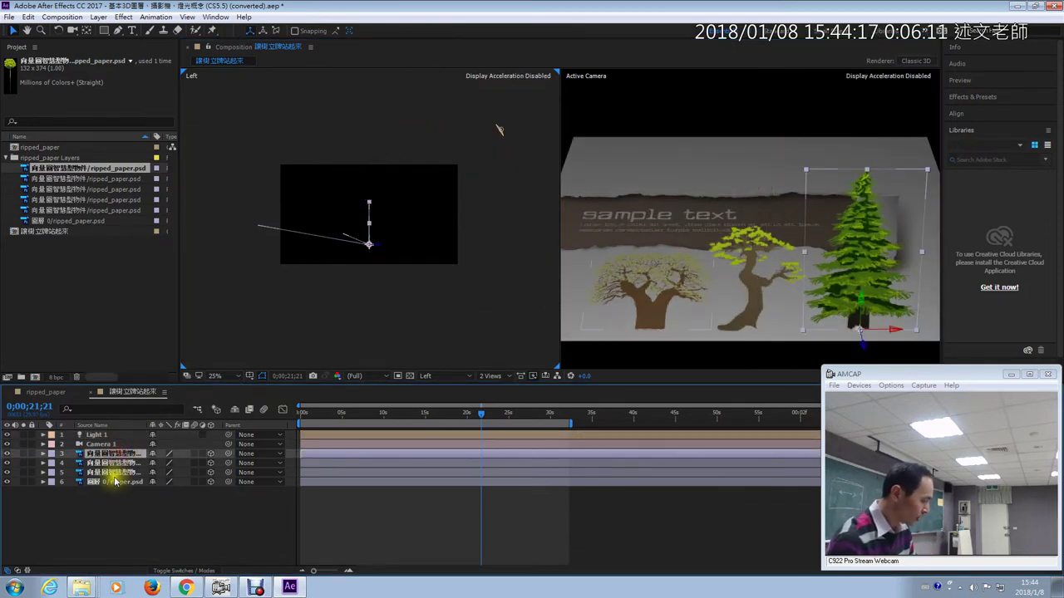
pyautogui.keyDown('shift'); pyautogui.click(116, 482); pyautogui.keyUp('shift')
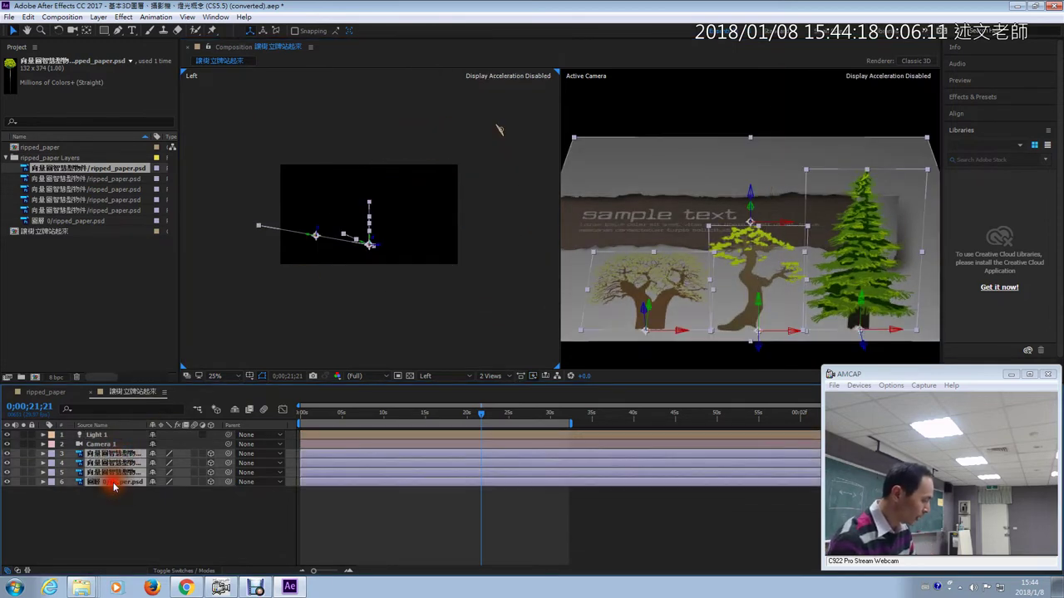
pyautogui.click(43, 454)
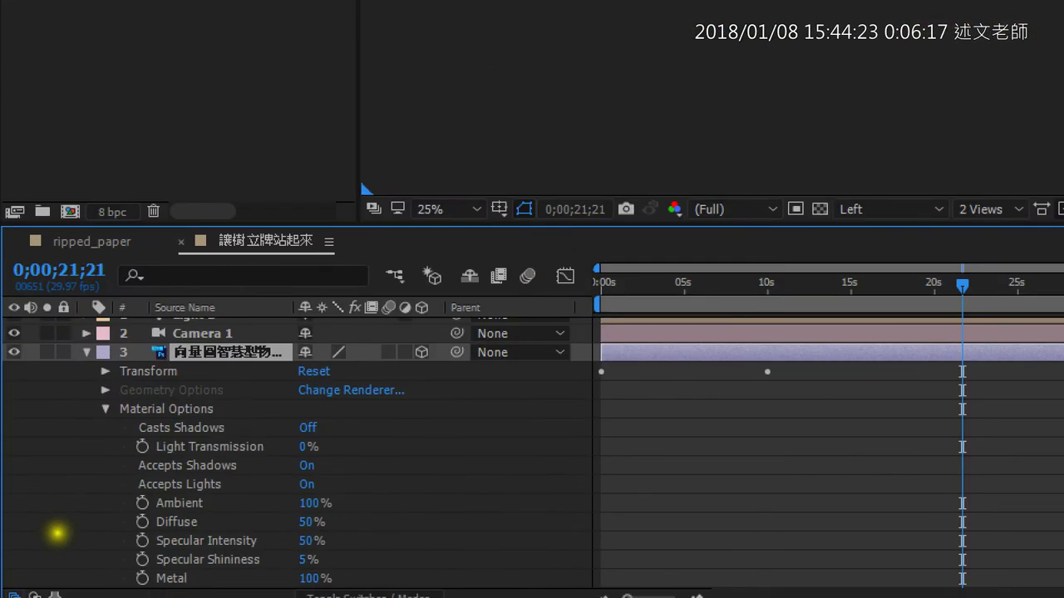
pyautogui.moveTo(123, 470); pyautogui.dragTo(338, 478)
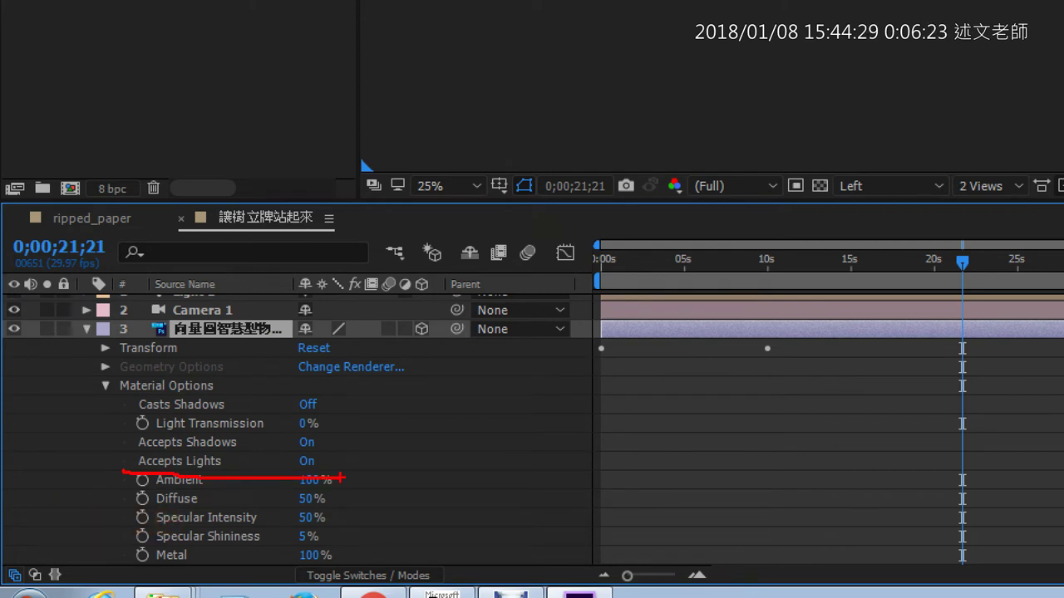
pyautogui.moveTo(120, 439); pyautogui.dragTo(123, 471)
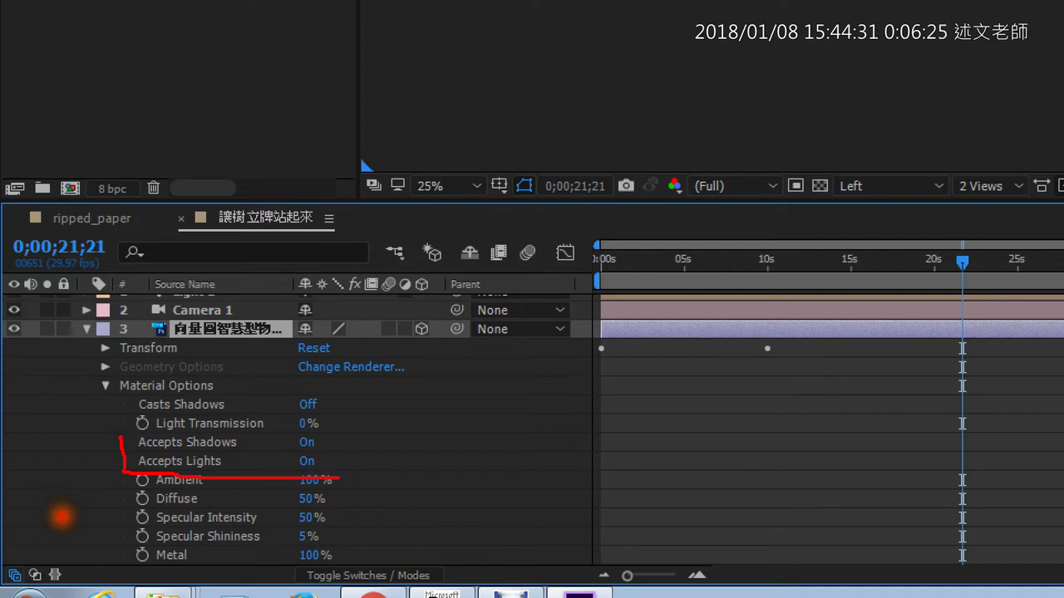
pyautogui.moveTo(296, 416)
pyautogui.mouseDown()
pyautogui.moveTo(328, 384)
pyautogui.moveTo(285, 416)
pyautogui.mouseUp()
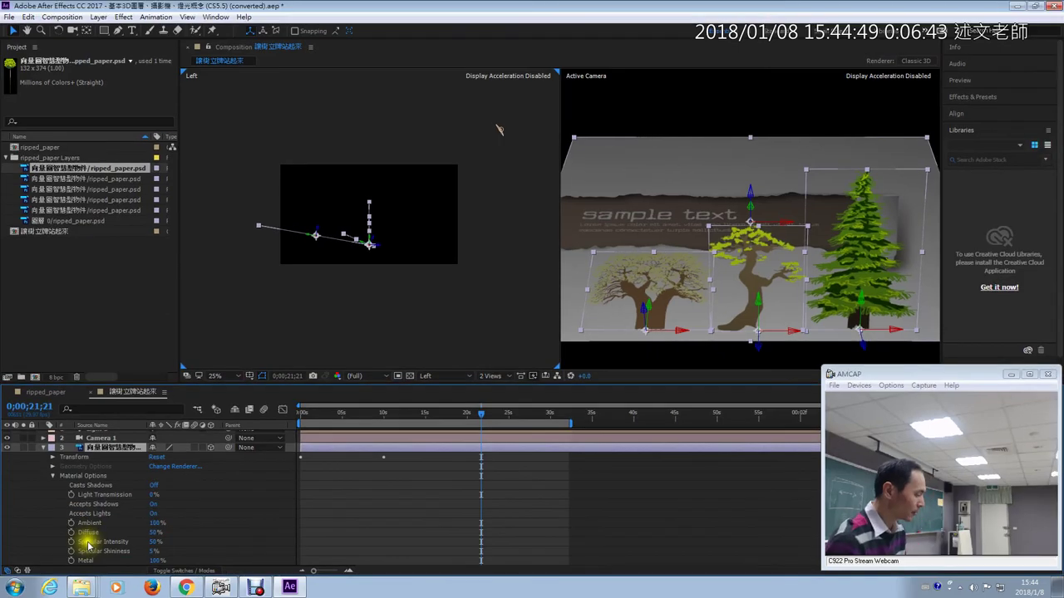
pyautogui.click(151, 514)
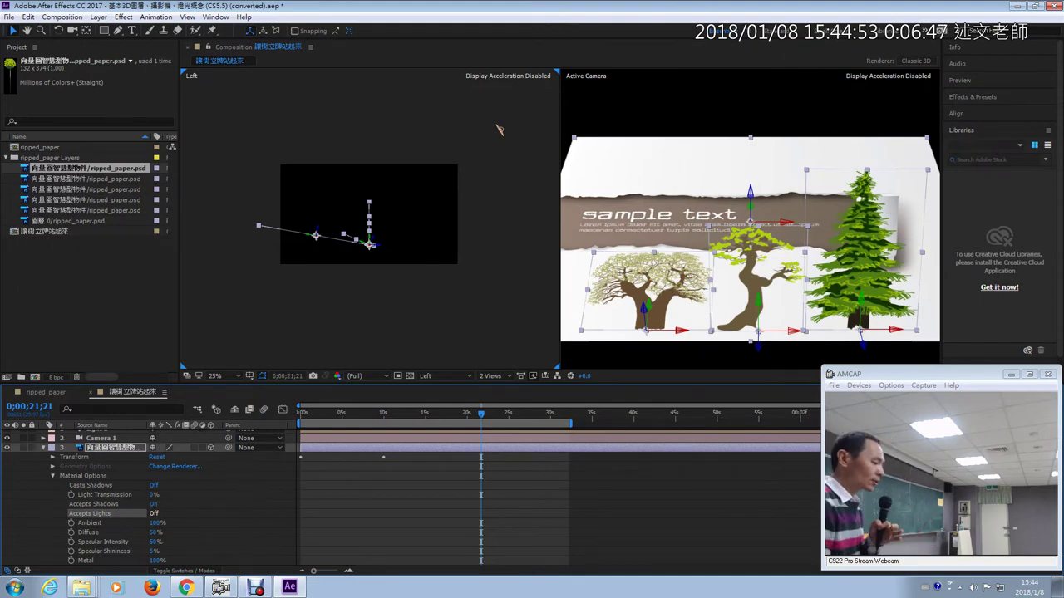
# - Reposition Light 1 high above the scene in the Left view, and turn on Casts Shadows for the pine tree layer
pyautogui.moveTo(499, 133); pyautogui.dragTo(419, 297)
pyautogui.moveTo(504, 152); pyautogui.dragTo(473, 130)
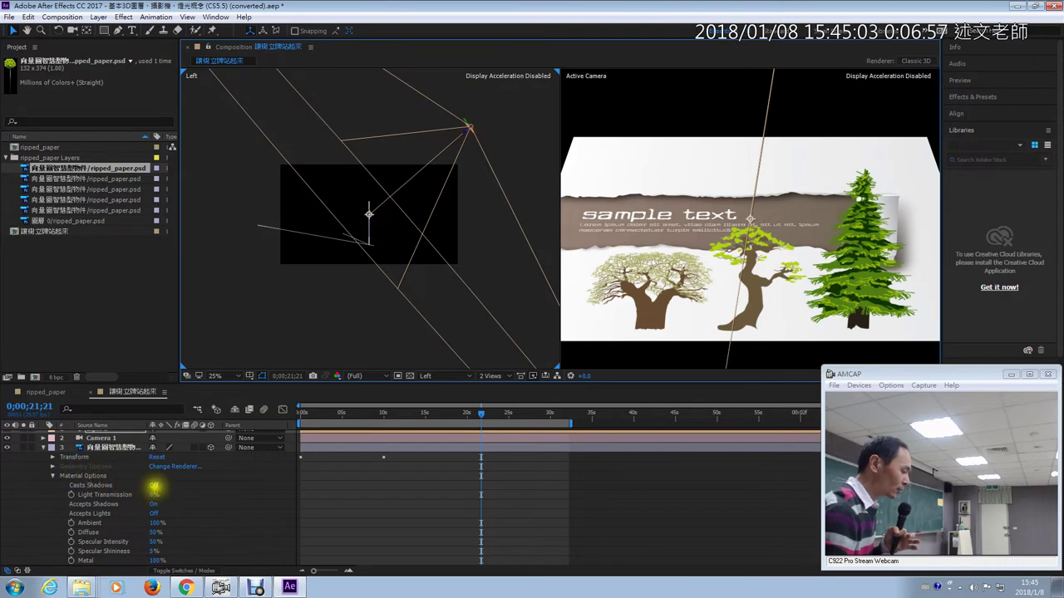
pyautogui.click(154, 487)
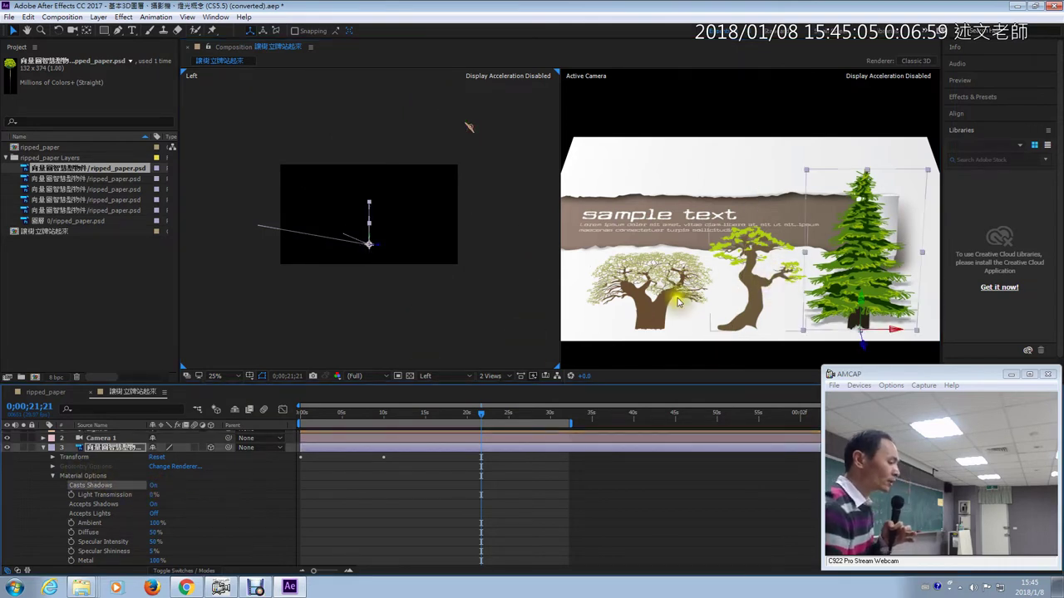
# - Move Light 1 lower and farther from the trees in the Left view to throw the pine's shadow onto the paper
pyautogui.scroll(1, 95, 439)
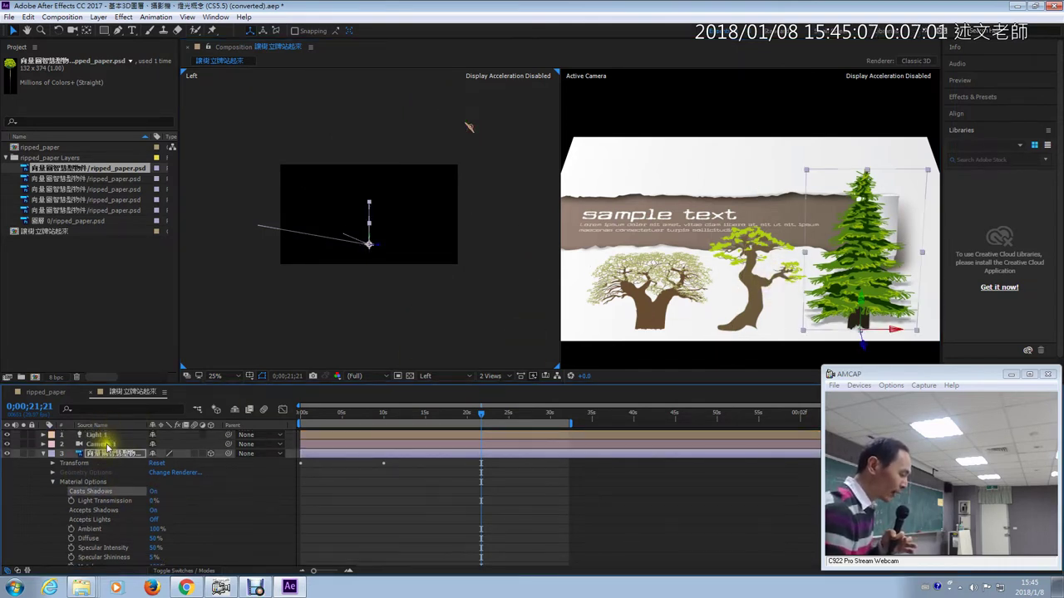
pyautogui.click(96, 434)
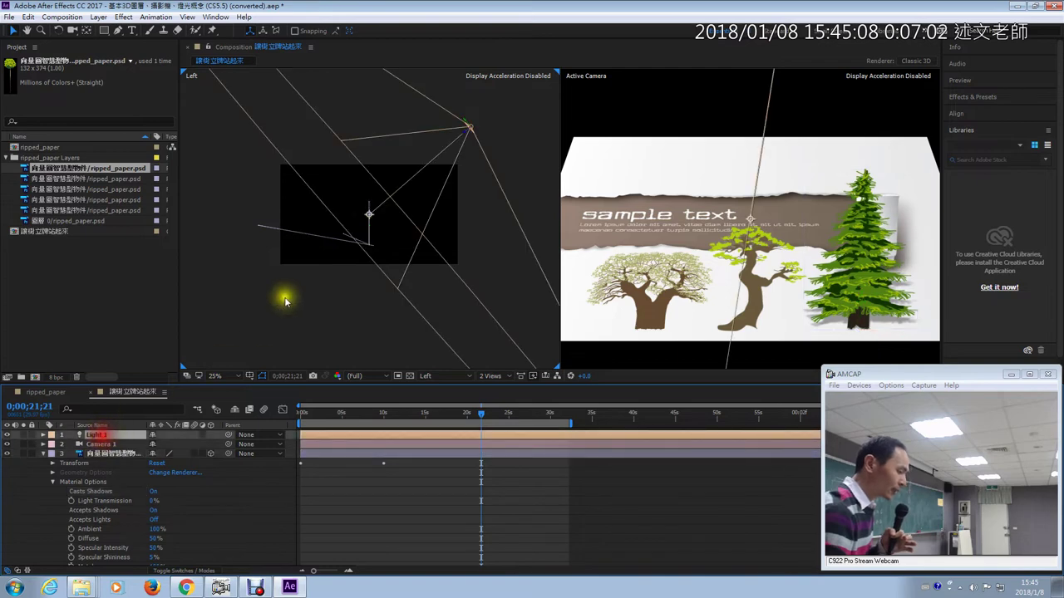
pyautogui.click(475, 127)
pyautogui.moveTo(475, 127); pyautogui.dragTo(498, 167)
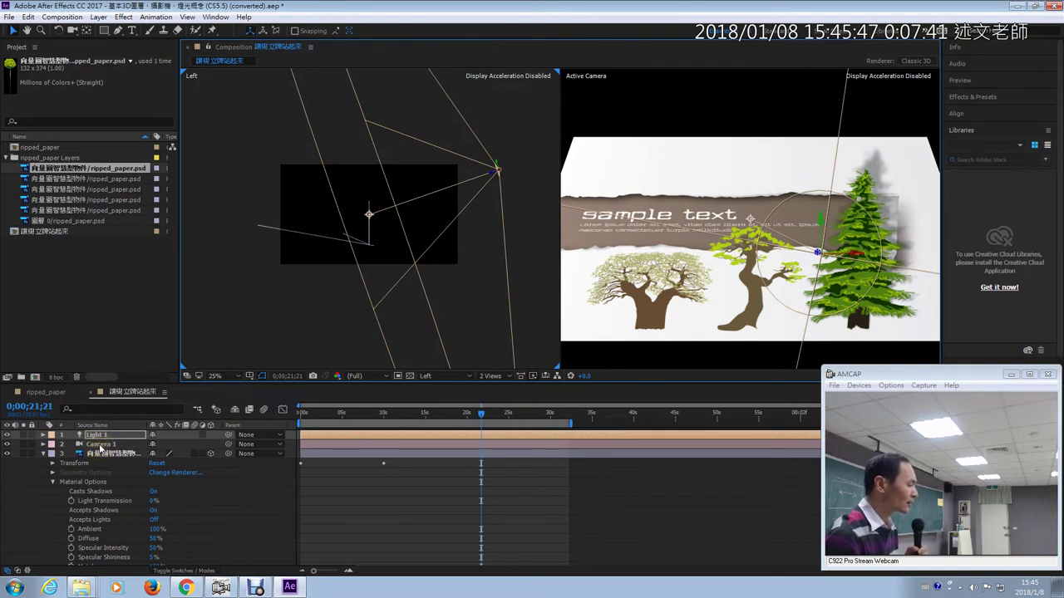
# - Open the settings for a new camera and examine the One-Node Camera and Two-Node Camera types
pyautogui.click(101, 445)
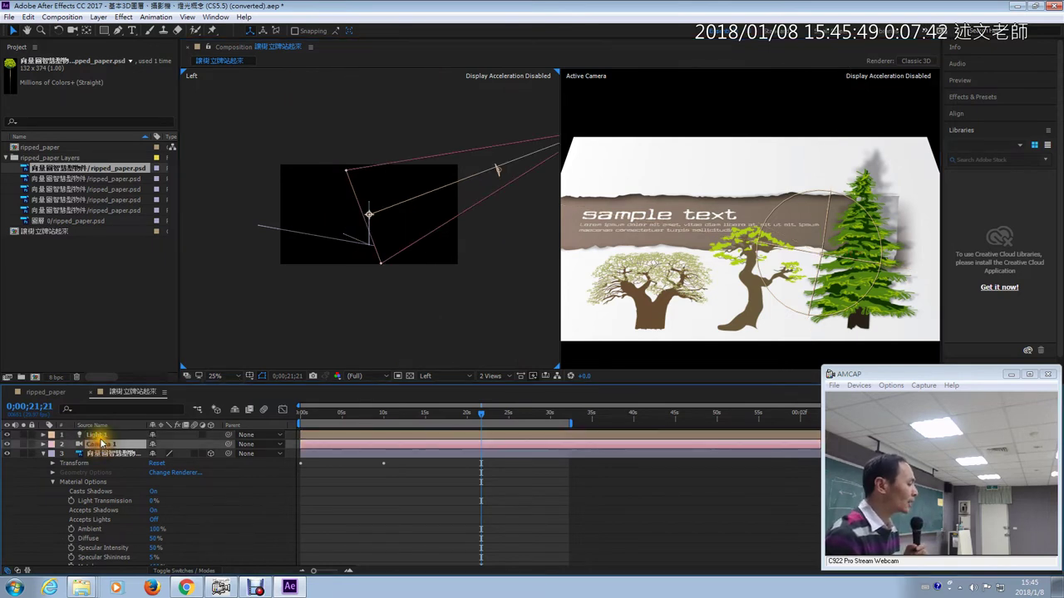
pyautogui.click(98, 17)
pyautogui.moveTo(113, 30)
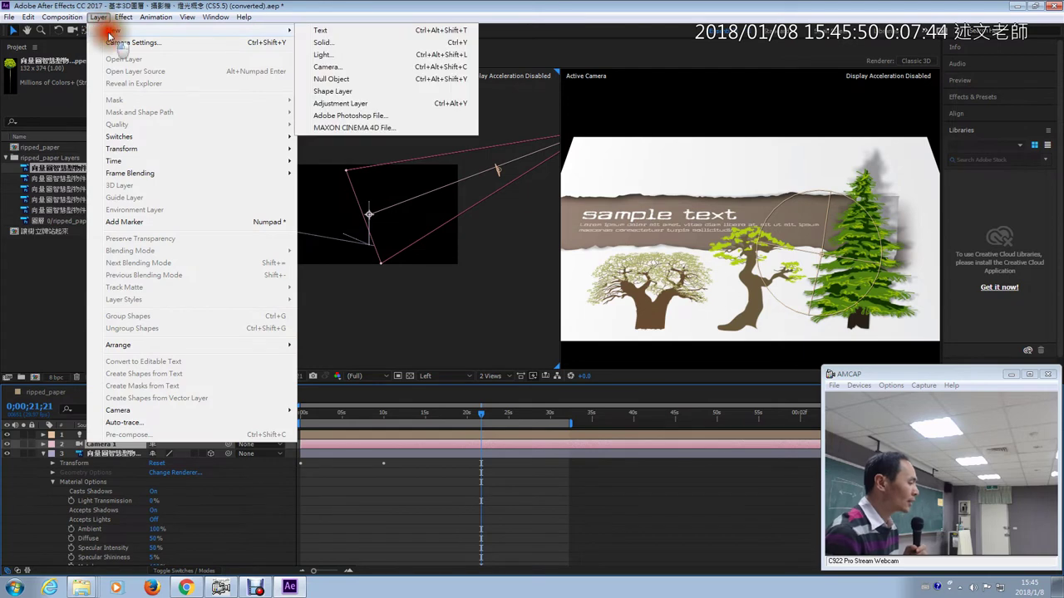
pyautogui.click(346, 67)
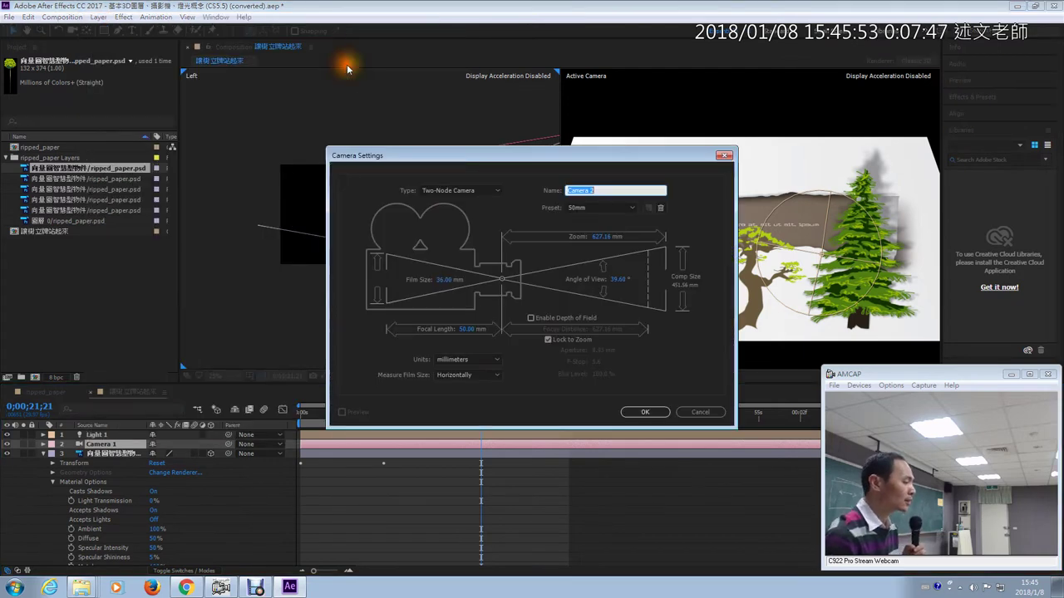
pyautogui.click(491, 195)
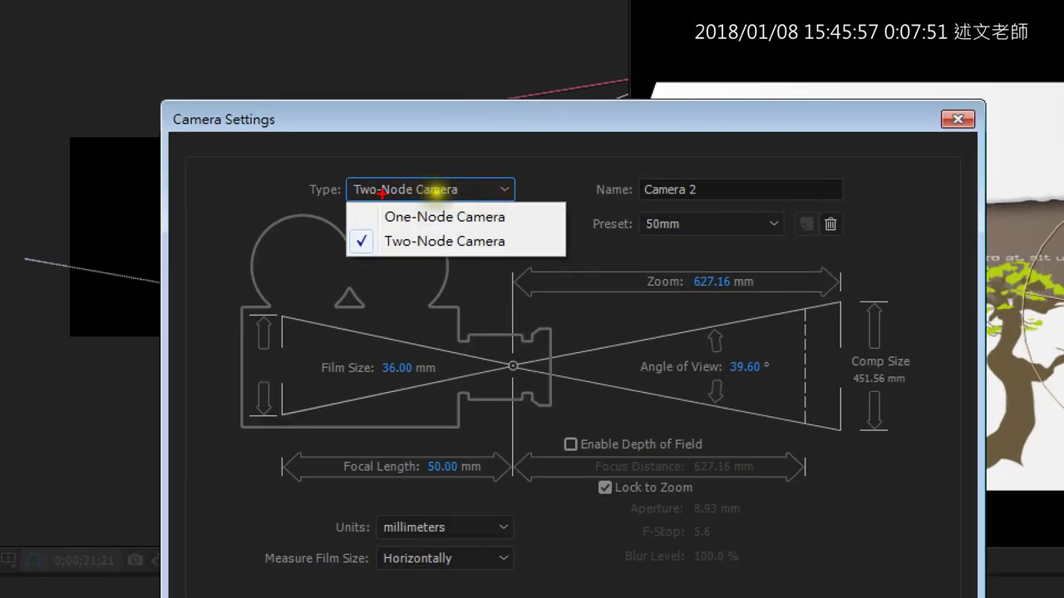
pyautogui.moveTo(383, 192); pyautogui.dragTo(375, 254)
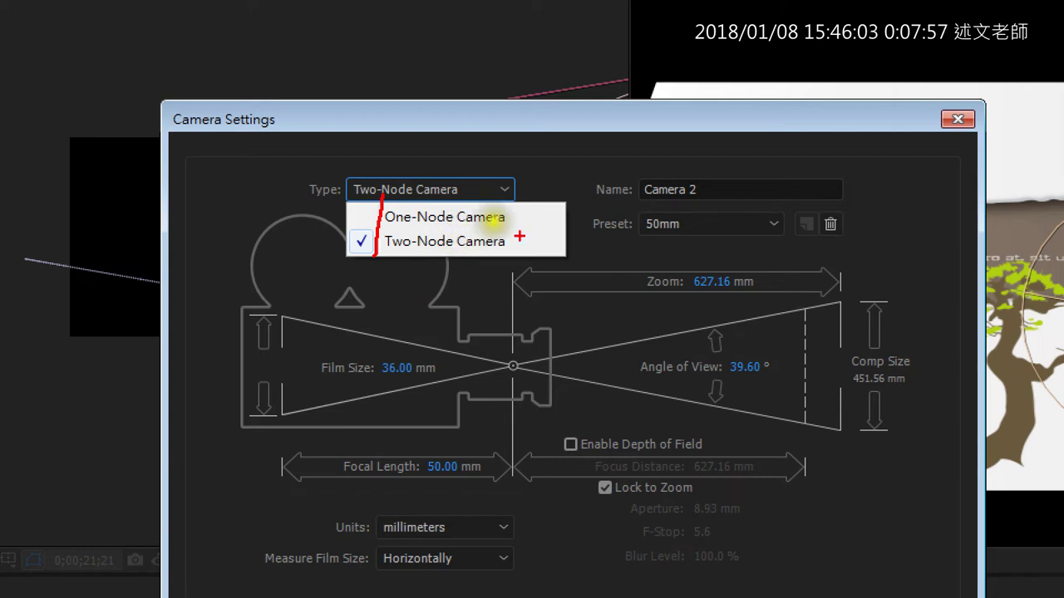
pyautogui.moveTo(676, 219)
pyautogui.mouseDown()
pyautogui.moveTo(691, 258)
pyautogui.moveTo(702, 235)
pyautogui.moveTo(686, 221)
pyautogui.moveTo(844, 158)
pyautogui.moveTo(878, 202)
pyautogui.moveTo(842, 304)
pyautogui.moveTo(806, 272)
pyautogui.moveTo(650, 267)
pyautogui.mouseUp()
pyautogui.moveTo(700, 240); pyautogui.dragTo(809, 232)
pyautogui.moveTo(852, 162)
pyautogui.mouseDown()
pyautogui.moveTo(806, 241)
pyautogui.moveTo(817, 285)
pyautogui.mouseUp()
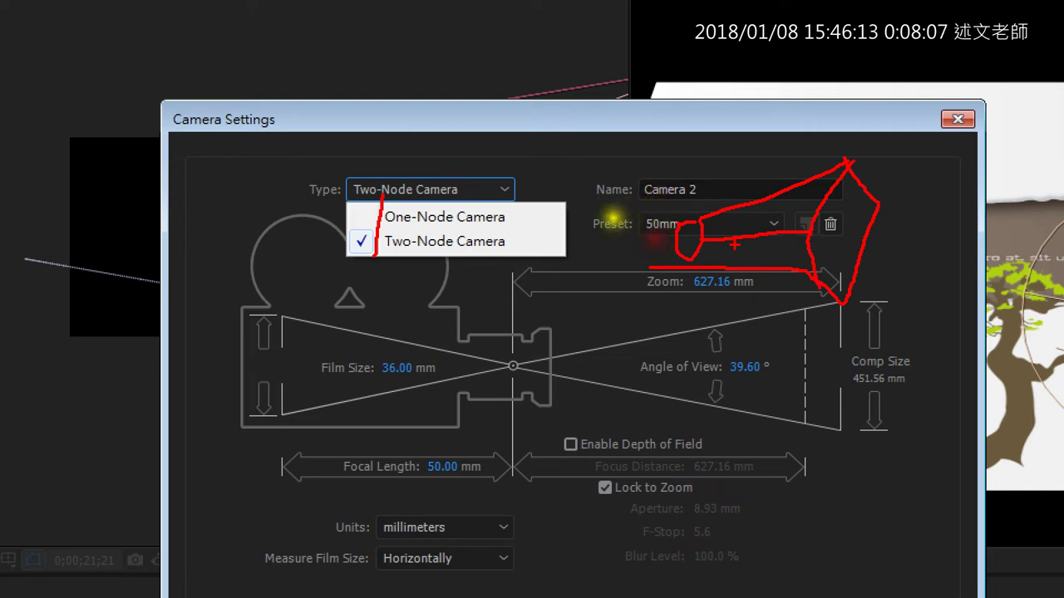
pyautogui.moveTo(704, 229); pyautogui.dragTo(870, 204)
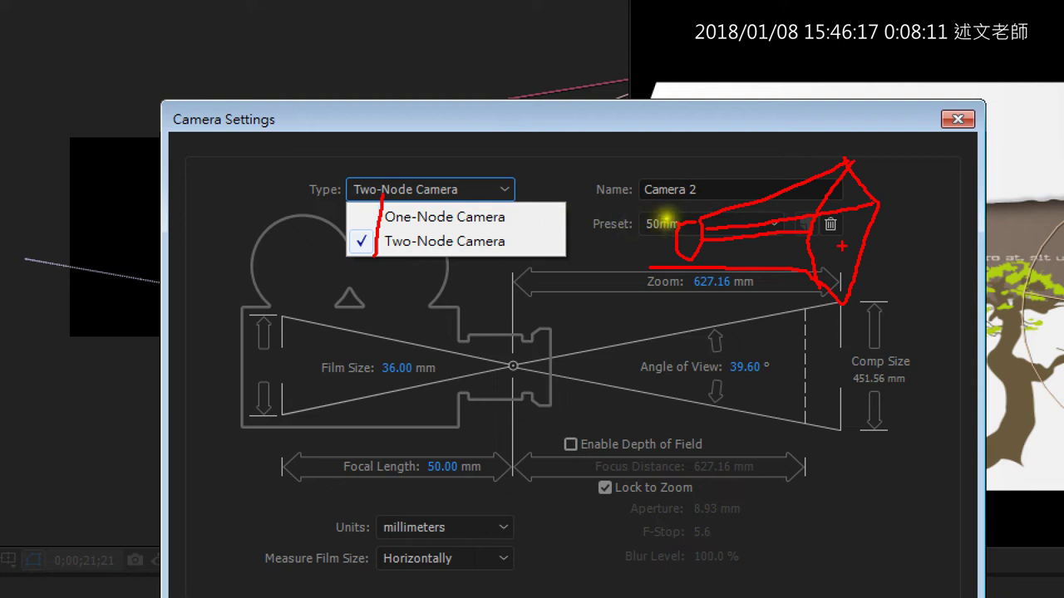
pyautogui.moveTo(840, 236); pyautogui.dragTo(851, 244)
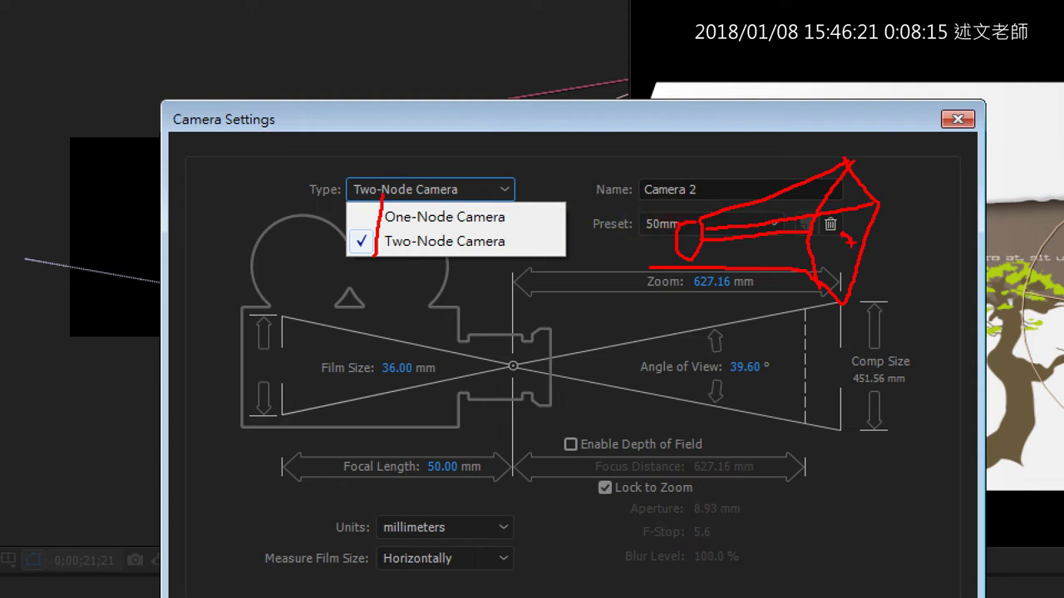
pyautogui.click(667, 213)
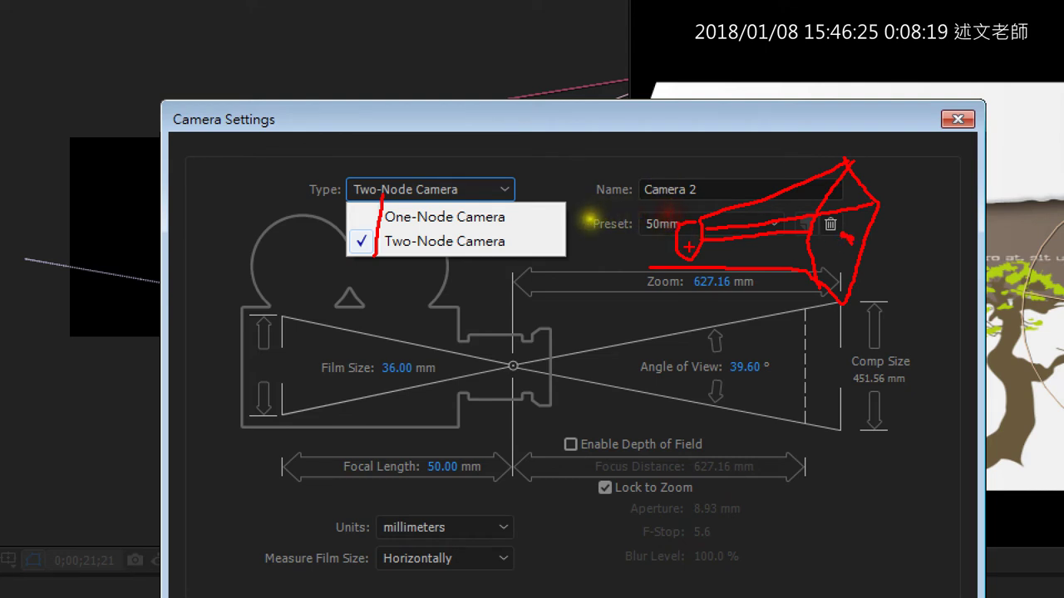
pyautogui.click(586, 215)
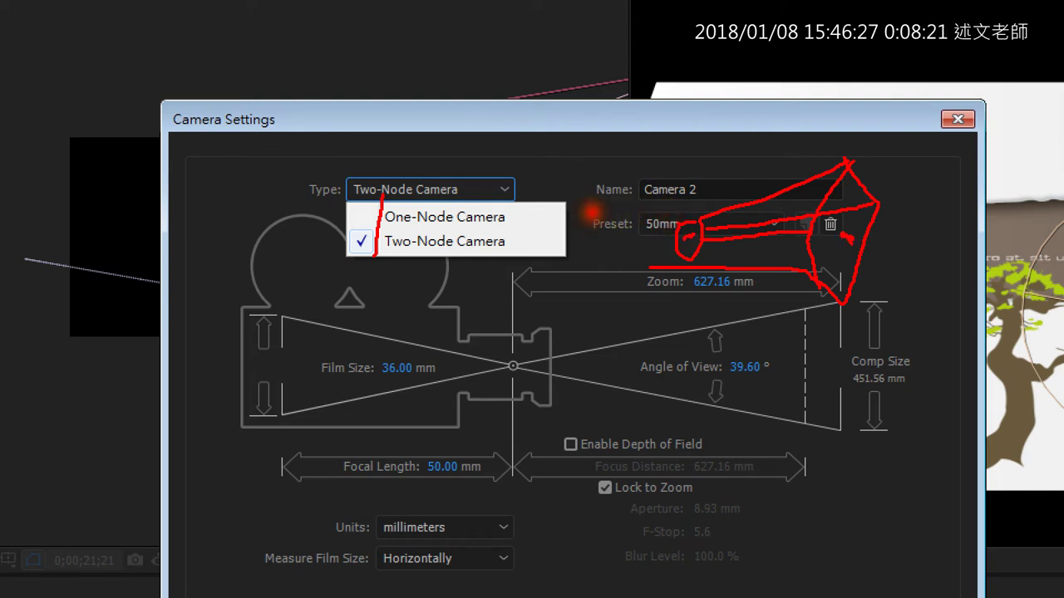
pyautogui.moveTo(704, 260)
pyautogui.mouseDown()
pyautogui.moveTo(765, 359)
pyautogui.moveTo(1062, 324)
pyautogui.moveTo(918, 83)
pyautogui.moveTo(693, 209)
pyautogui.moveTo(724, 187)
pyautogui.mouseUp()
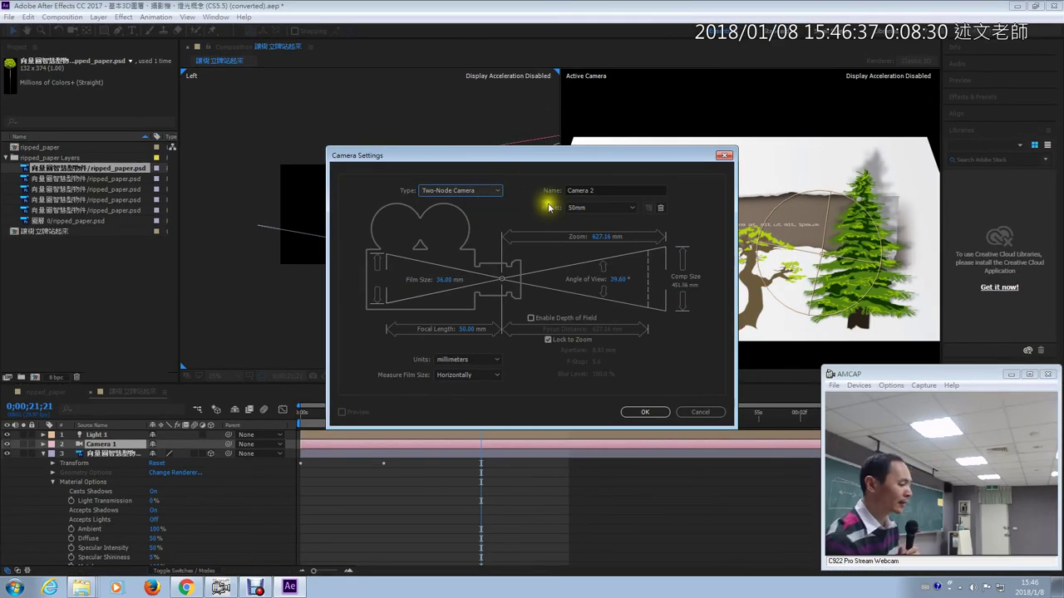
# - Examine the camera's focal length presets from 15mm to 200mm, and discard the new camera
pyautogui.click(685, 225)
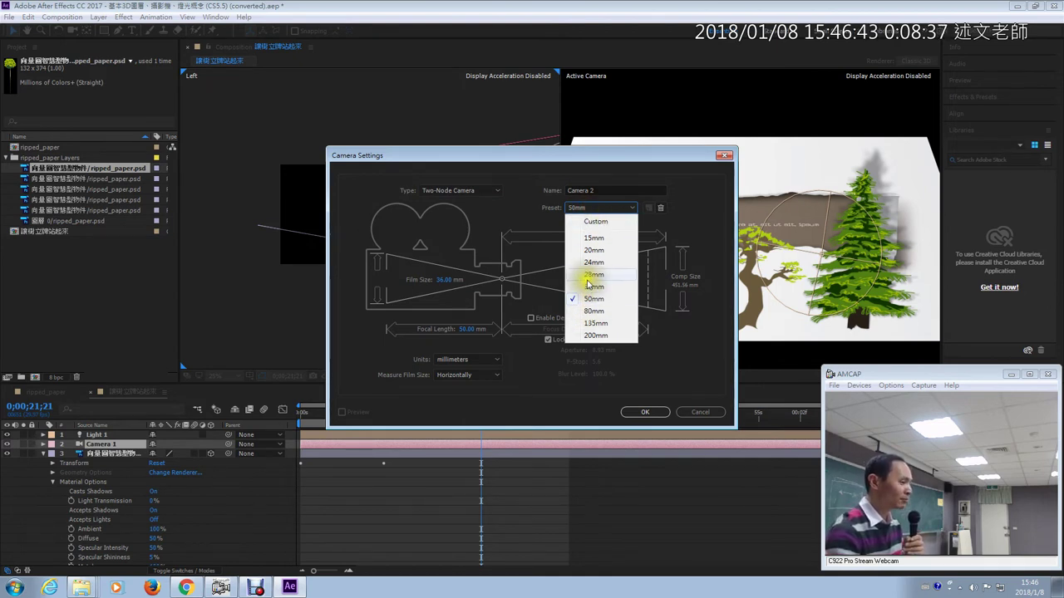
pyautogui.click(570, 404)
pyautogui.click(699, 411)
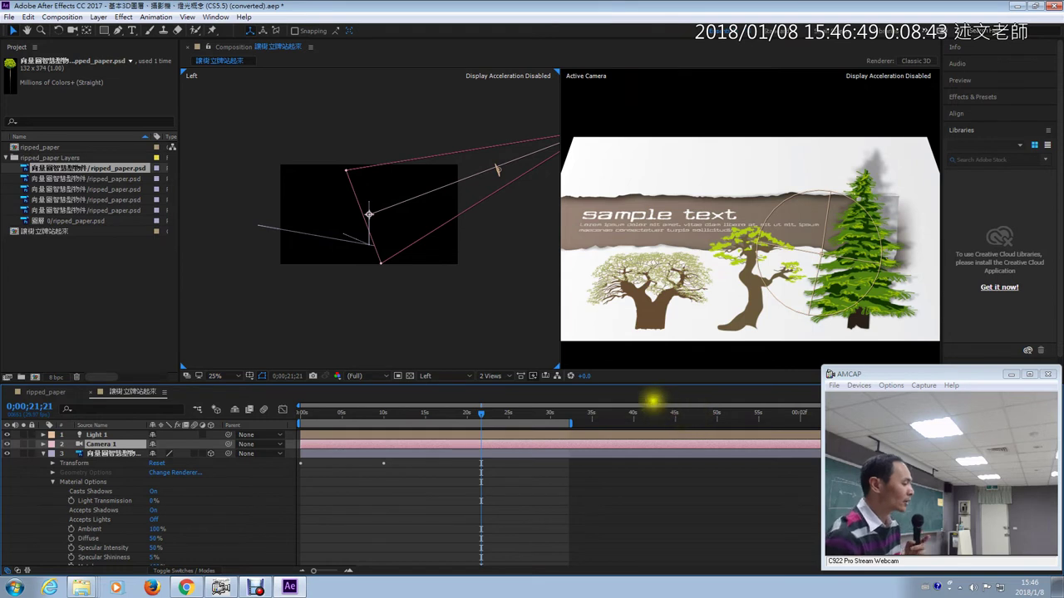
# - Add a Two-Node Camera named Camera 2 with the 50mm preset
pyautogui.click(99, 17)
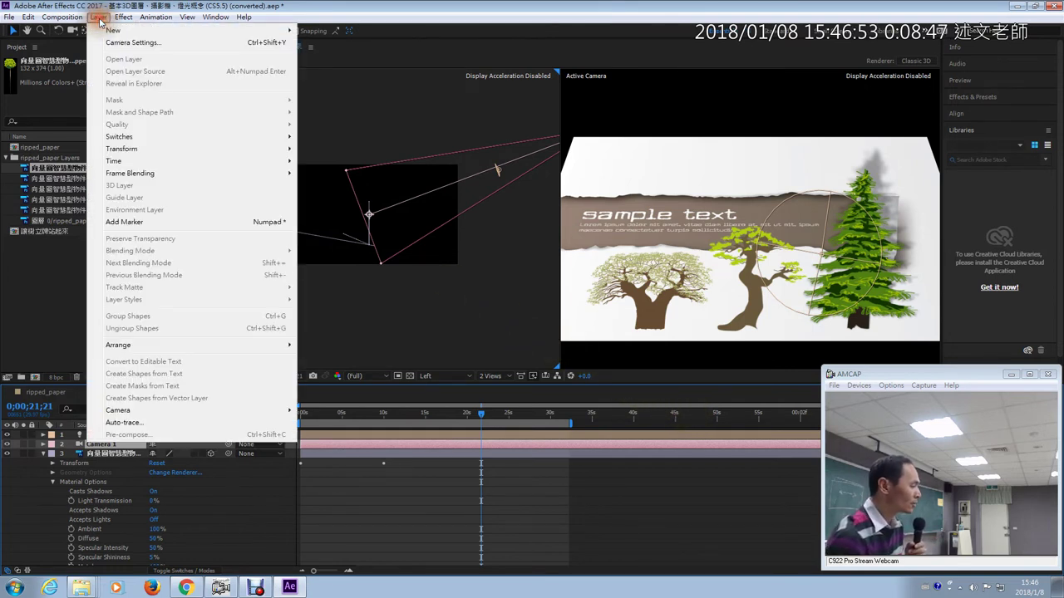
pyautogui.moveTo(108, 31)
pyautogui.click(326, 66)
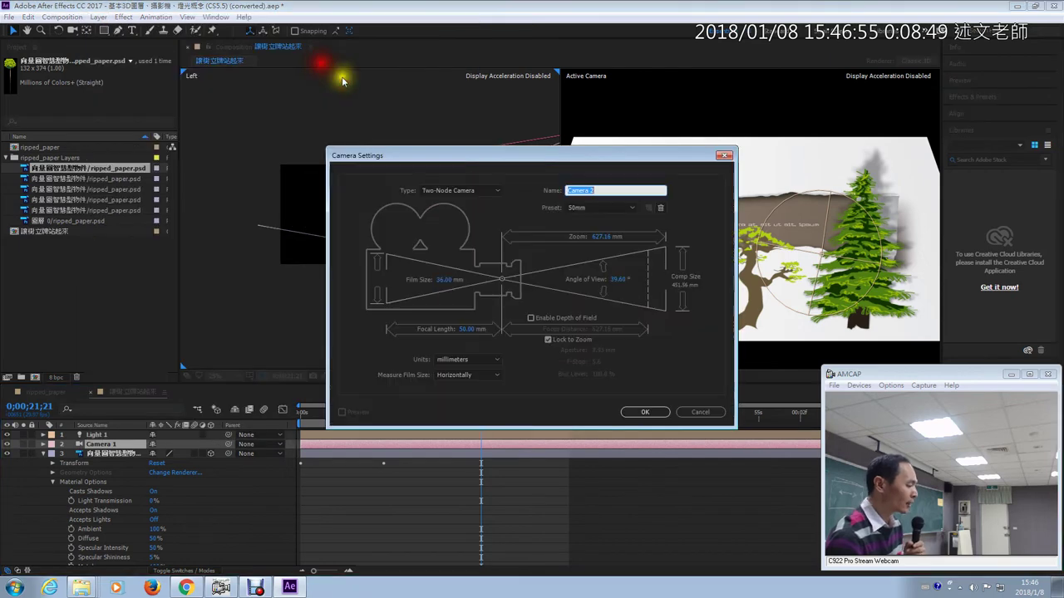
pyautogui.click(647, 413)
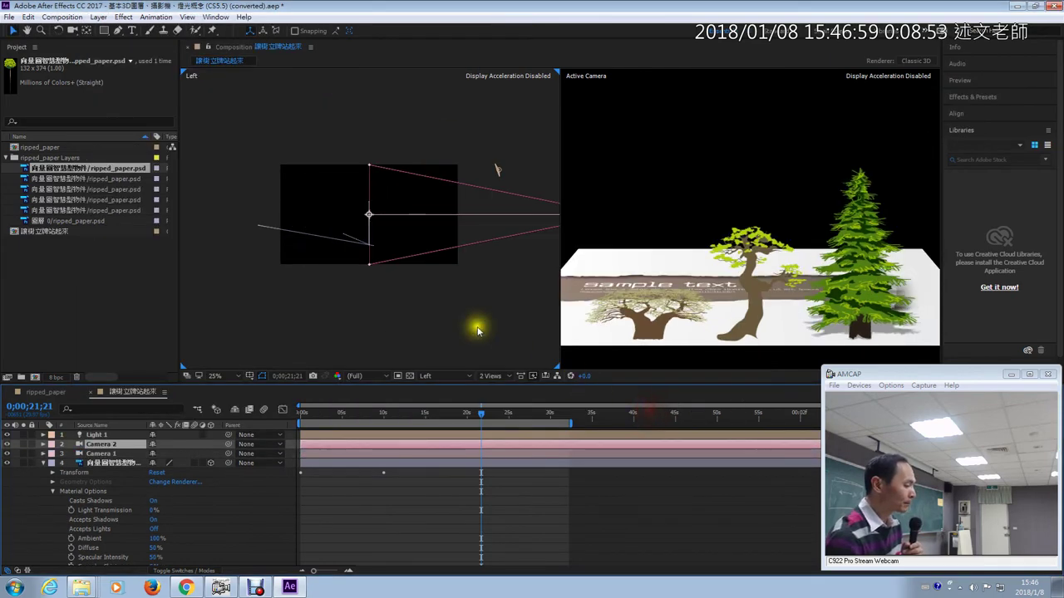
# - Move Camera 2 almost directly above the trees in the Left view, looking down on them, and select Camera 1
pyautogui.press('h')
pyautogui.moveTo(493, 294); pyautogui.dragTo(352, 320)
pyautogui.press('v')
pyautogui.moveTo(472, 246); pyautogui.dragTo(213, 107)
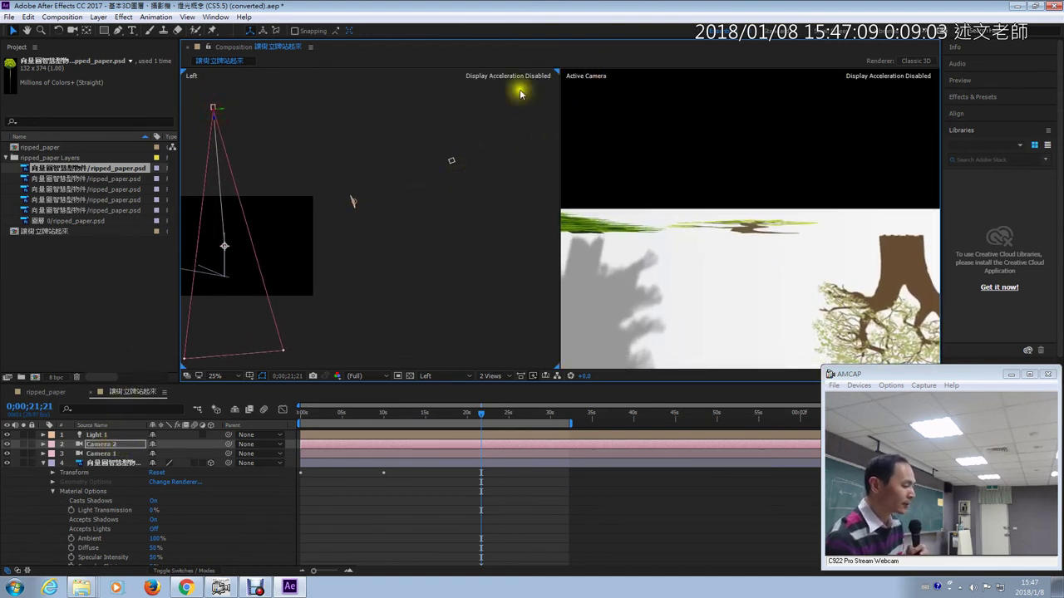
pyautogui.click(108, 453)
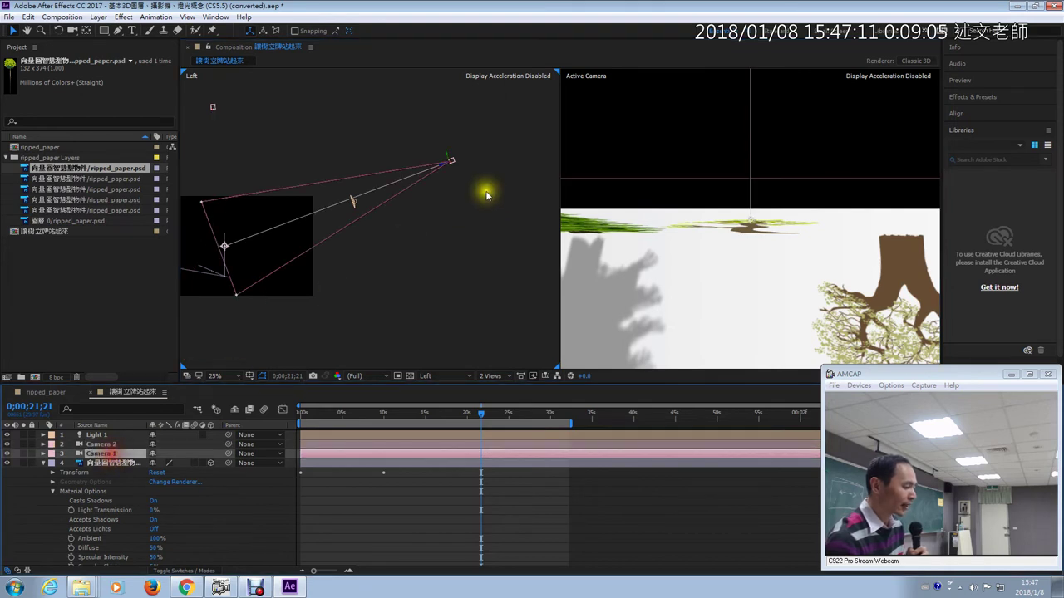
# - Show the scene through Camera 1 beside the Left view, and centre the composition frame in the Left view
pyautogui.click(635, 236)
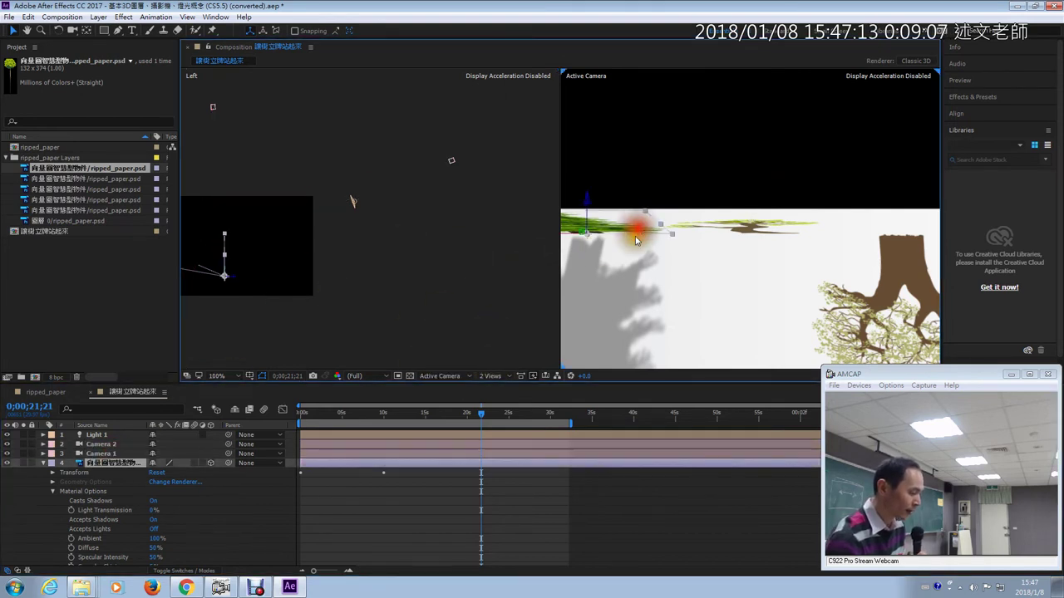
pyautogui.click(467, 376)
pyautogui.click(464, 408)
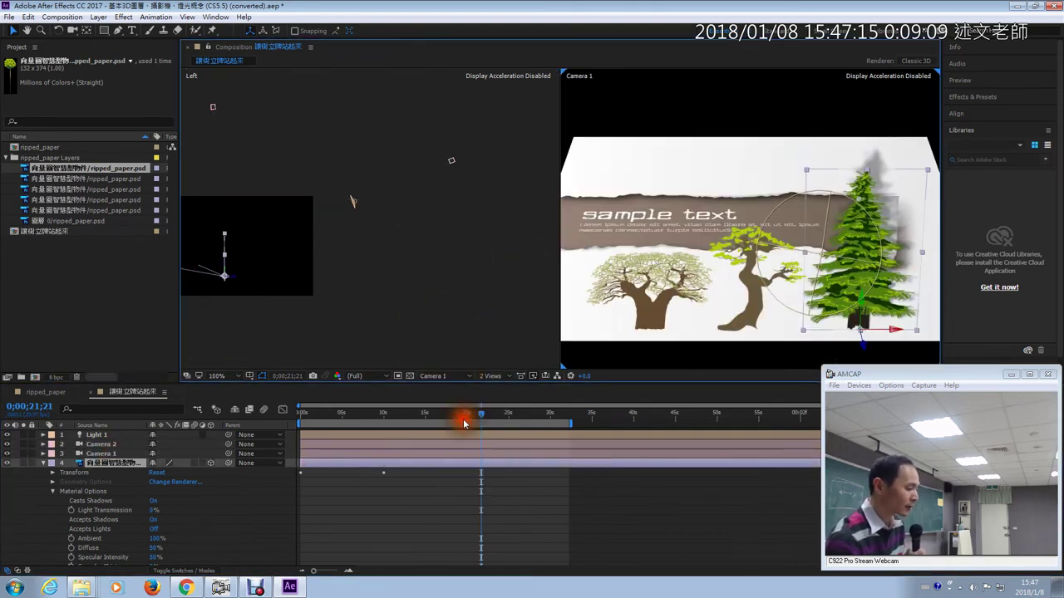
pyautogui.click(452, 376)
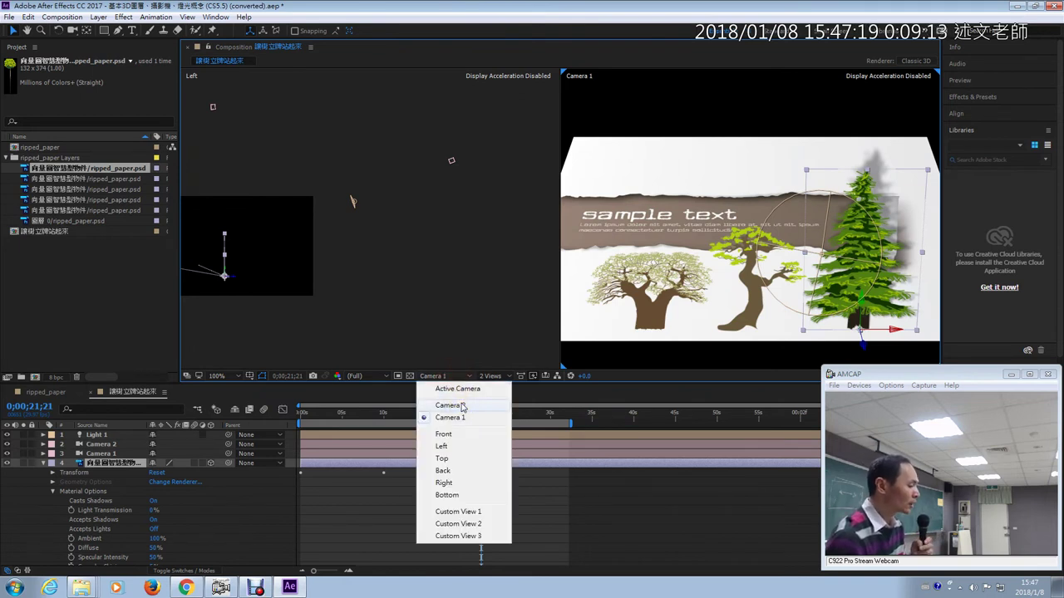
pyautogui.click(398, 265)
pyautogui.press('space')
pyautogui.moveTo(363, 290); pyautogui.dragTo(390, 291)
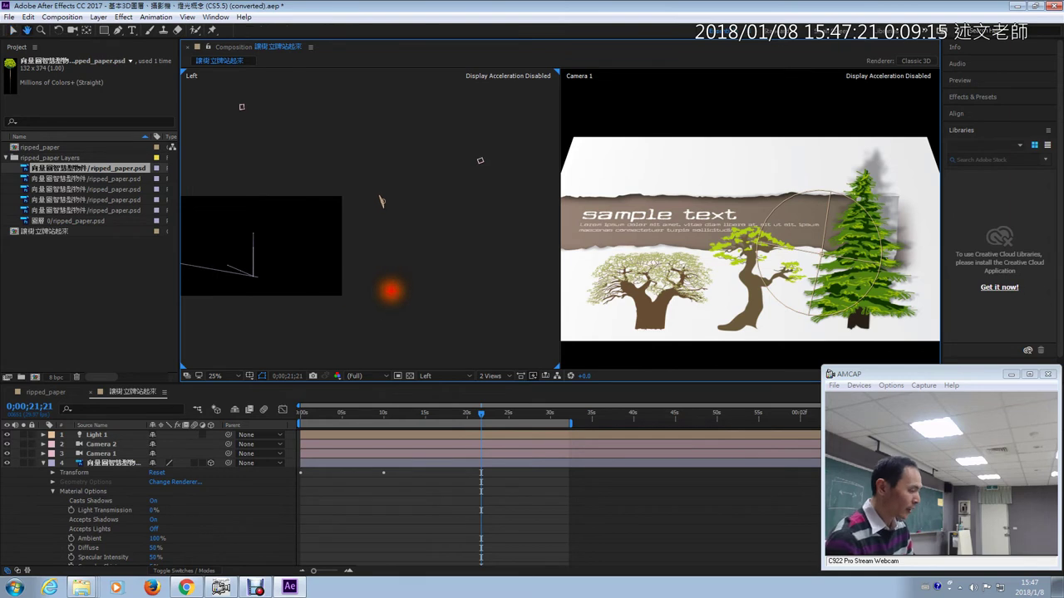
pyautogui.moveTo(380, 201); pyautogui.dragTo(474, 212)
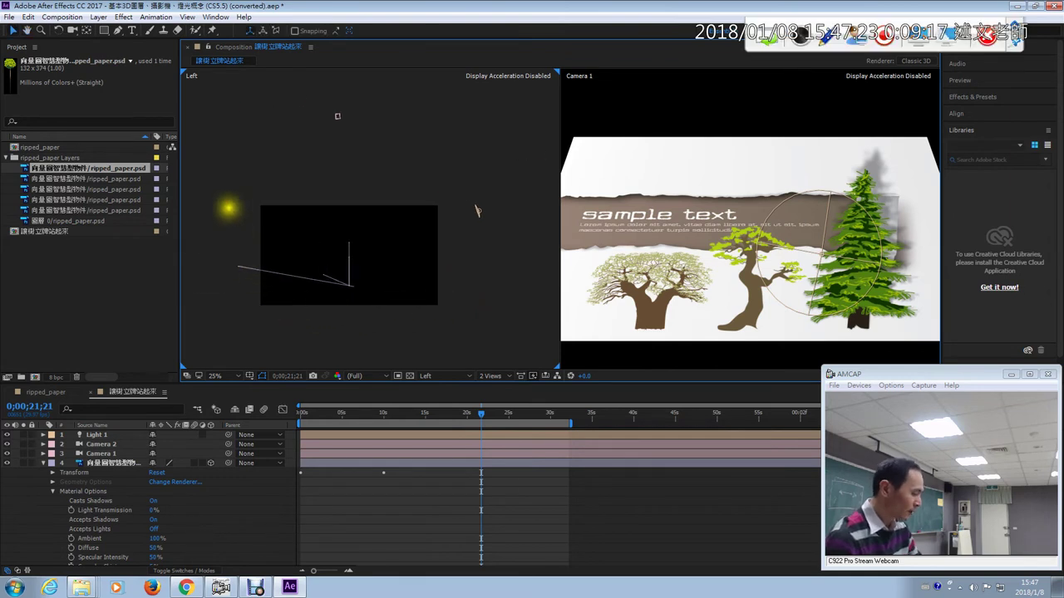
pyautogui.moveTo(224, 189); pyautogui.dragTo(468, 331)
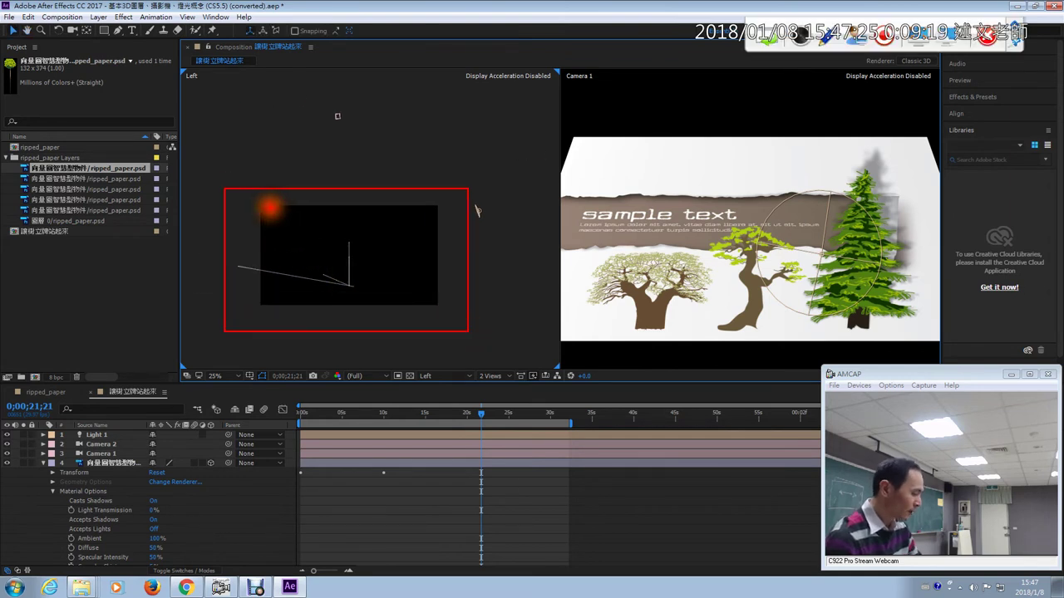
pyautogui.moveTo(269, 209); pyautogui.dragTo(295, 200)
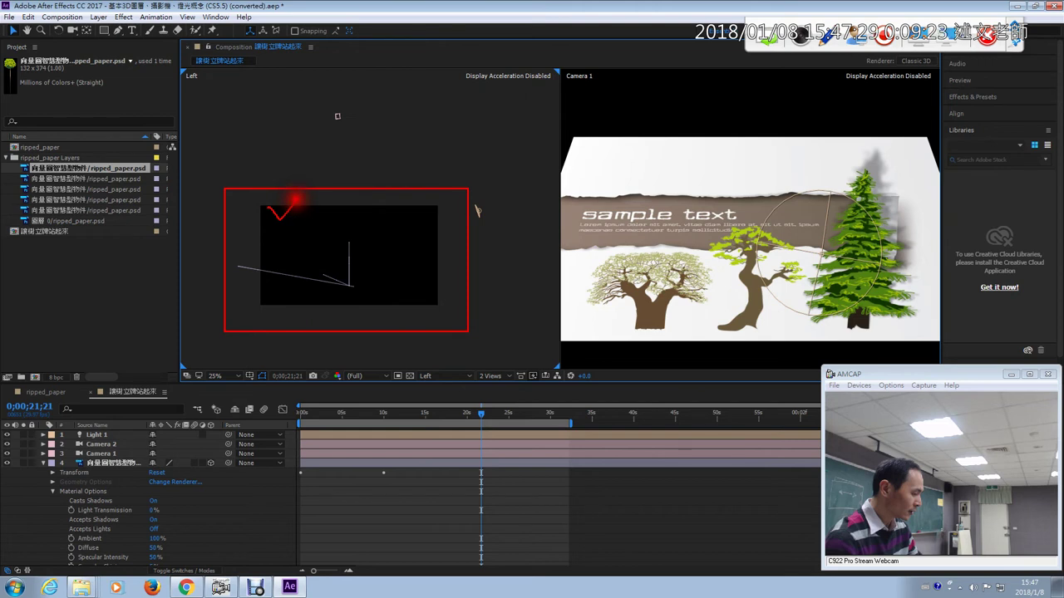
pyautogui.moveTo(337, 116)
pyautogui.mouseDown()
pyautogui.moveTo(286, 216)
pyautogui.moveTo(352, 162)
pyautogui.moveTo(361, 226)
pyautogui.moveTo(290, 229)
pyautogui.mouseUp()
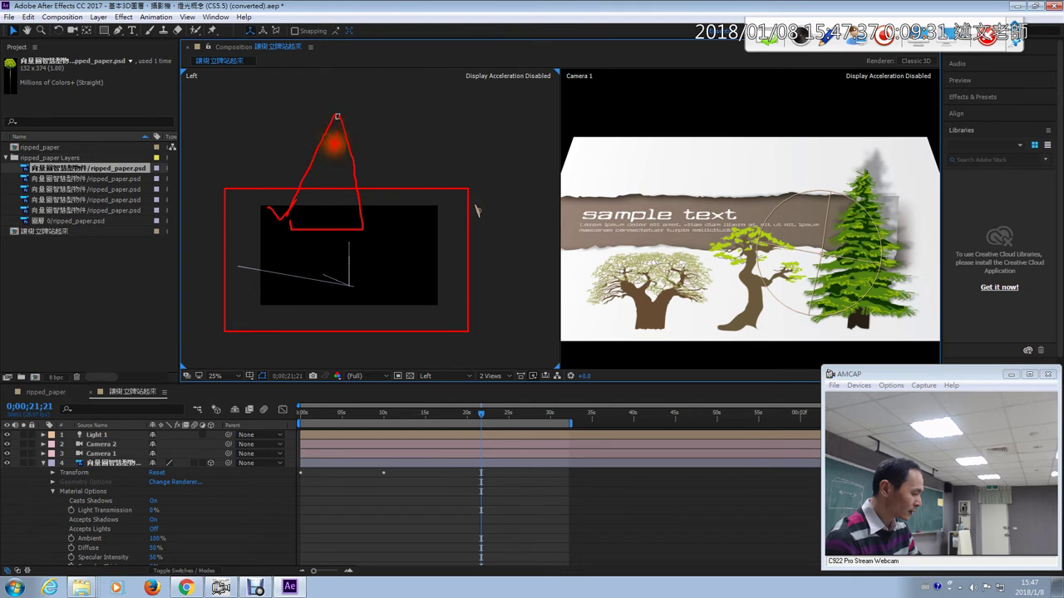
pyautogui.moveTo(336, 133)
pyautogui.mouseDown()
pyautogui.moveTo(315, 223)
pyautogui.moveTo(339, 202)
pyautogui.mouseUp()
pyautogui.moveTo(392, 140)
pyautogui.mouseDown()
pyautogui.moveTo(382, 167)
pyautogui.moveTo(406, 160)
pyautogui.moveTo(403, 172)
pyautogui.mouseUp()
pyautogui.moveTo(427, 155); pyautogui.dragTo(444, 166)
pyautogui.moveTo(451, 157); pyautogui.dragTo(463, 158)
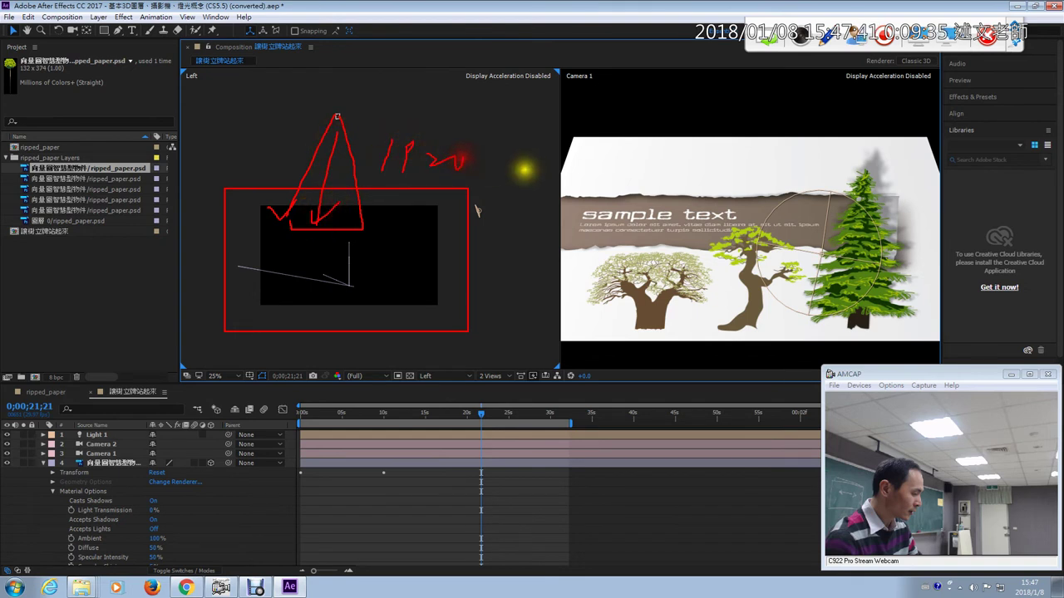
pyautogui.moveTo(291, 323)
pyautogui.mouseDown()
pyautogui.moveTo(277, 374)
pyautogui.moveTo(288, 325)
pyautogui.mouseUp()
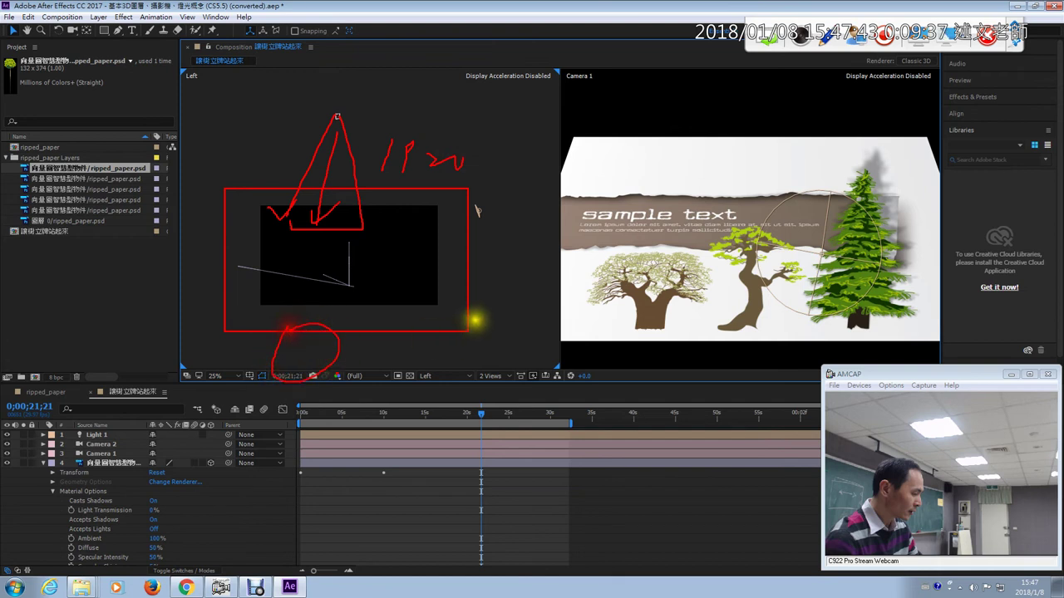
pyautogui.moveTo(474, 320)
pyautogui.mouseDown()
pyautogui.moveTo(501, 304)
pyautogui.moveTo(465, 314)
pyautogui.mouseUp()
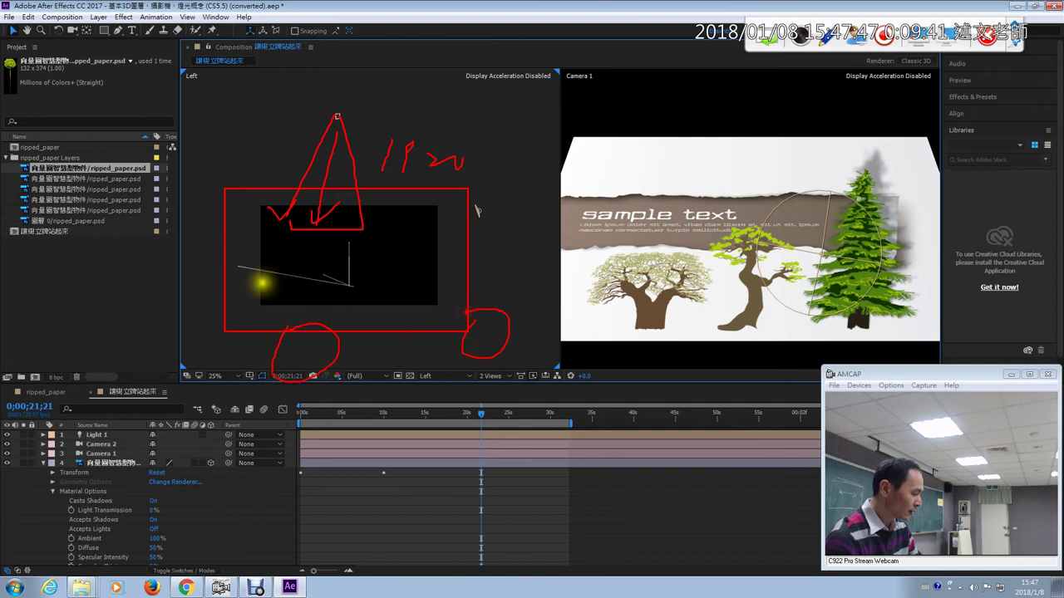
pyautogui.press('Escape')
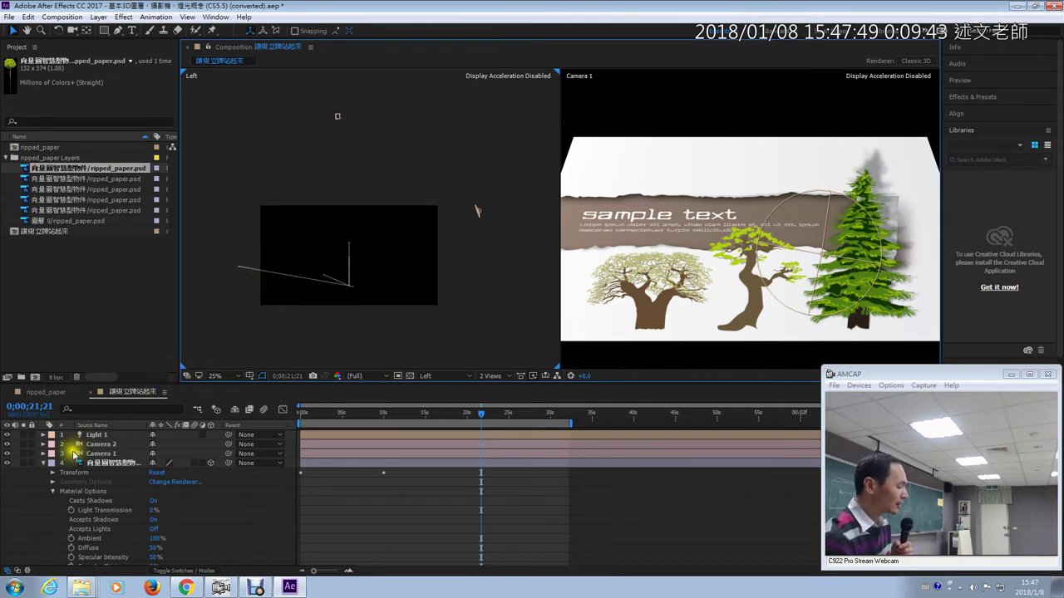
# - Collapse the properties of the three tree layers and the background layer in the timeline
pyautogui.click(44, 466)
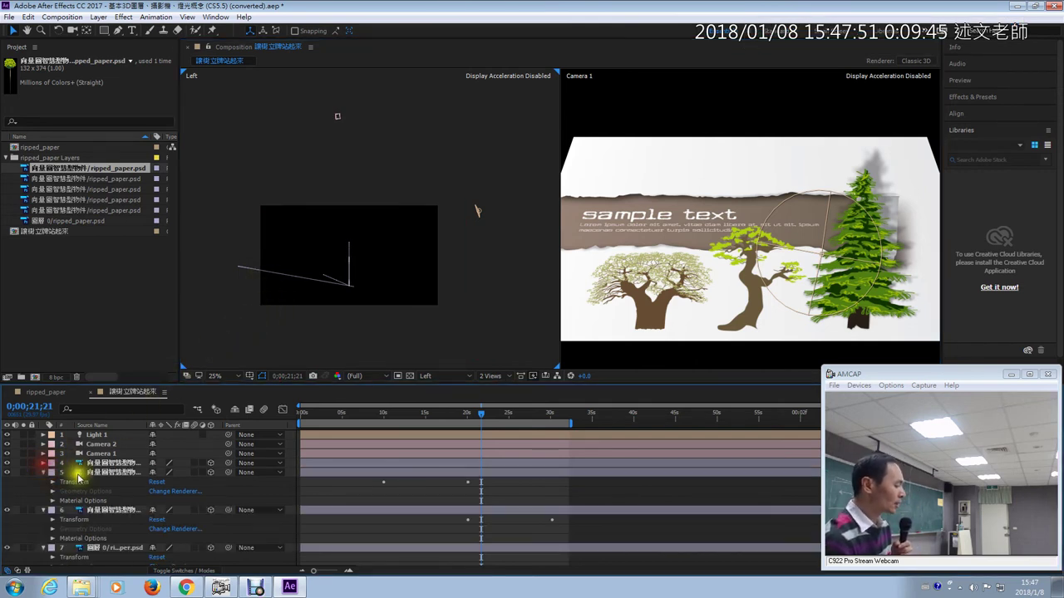
pyautogui.click(44, 472)
pyautogui.click(44, 482)
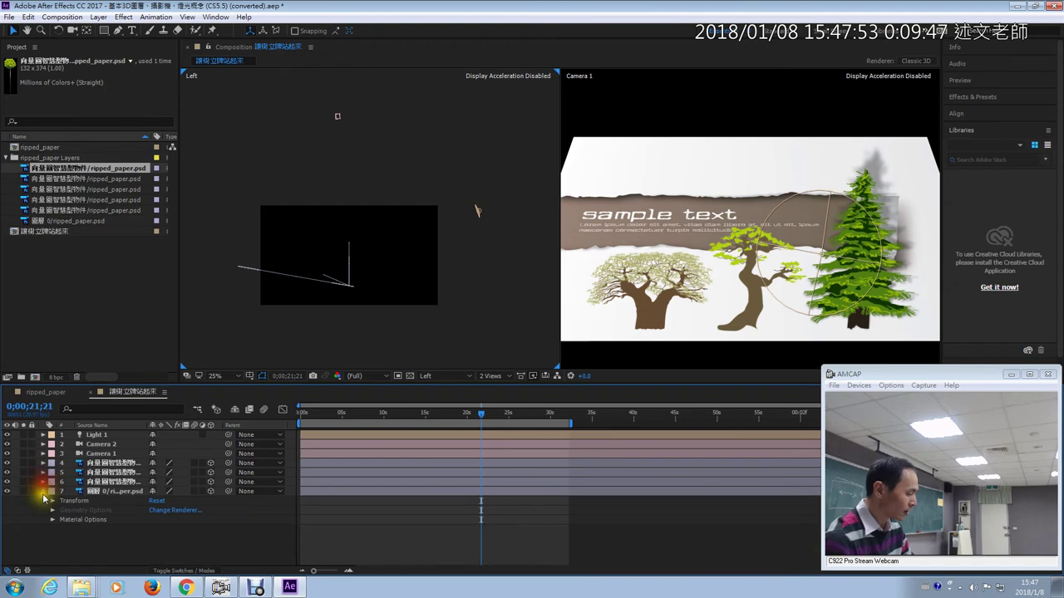
pyautogui.click(44, 491)
pyautogui.hotkey('ctrl', '1')
pyautogui.click(20, 504)
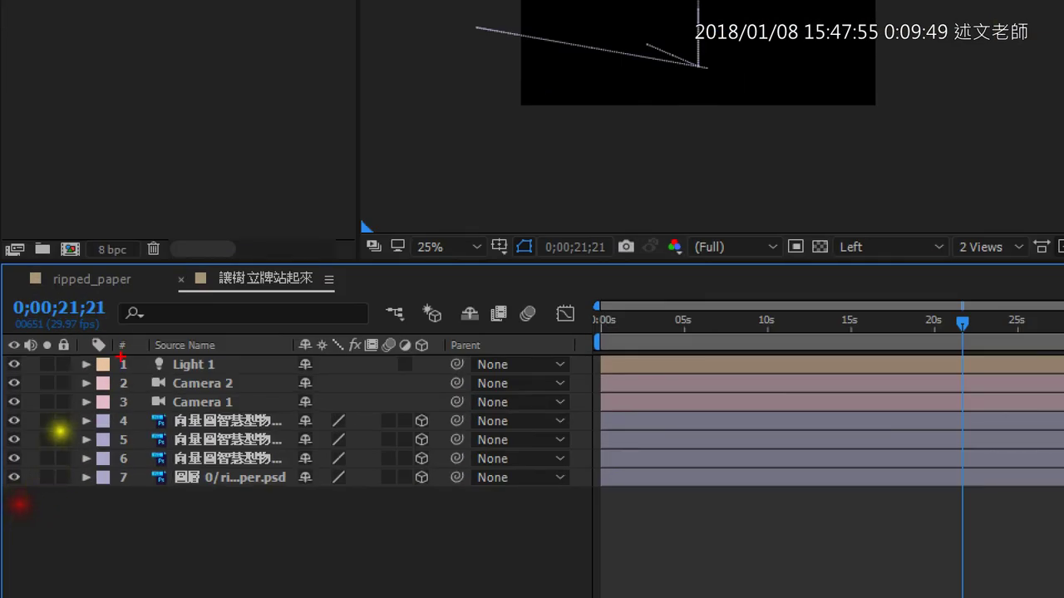
pyautogui.moveTo(70, 427); pyautogui.dragTo(67, 526)
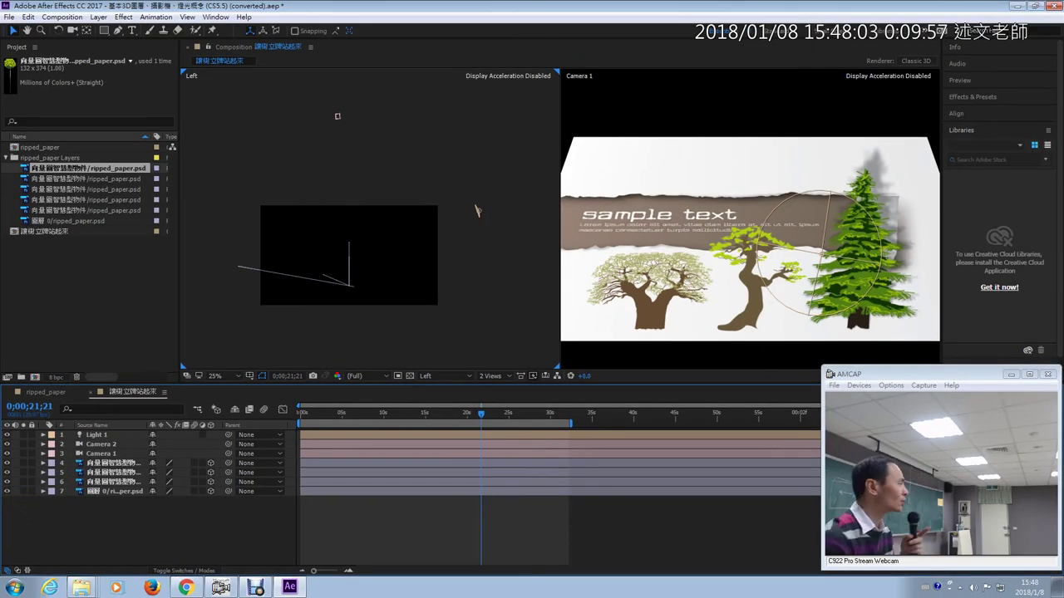
# - Select all four image layers together, and reduce the selection to the middle tree's layer only
pyautogui.moveTo(126, 518); pyautogui.dragTo(95, 471)
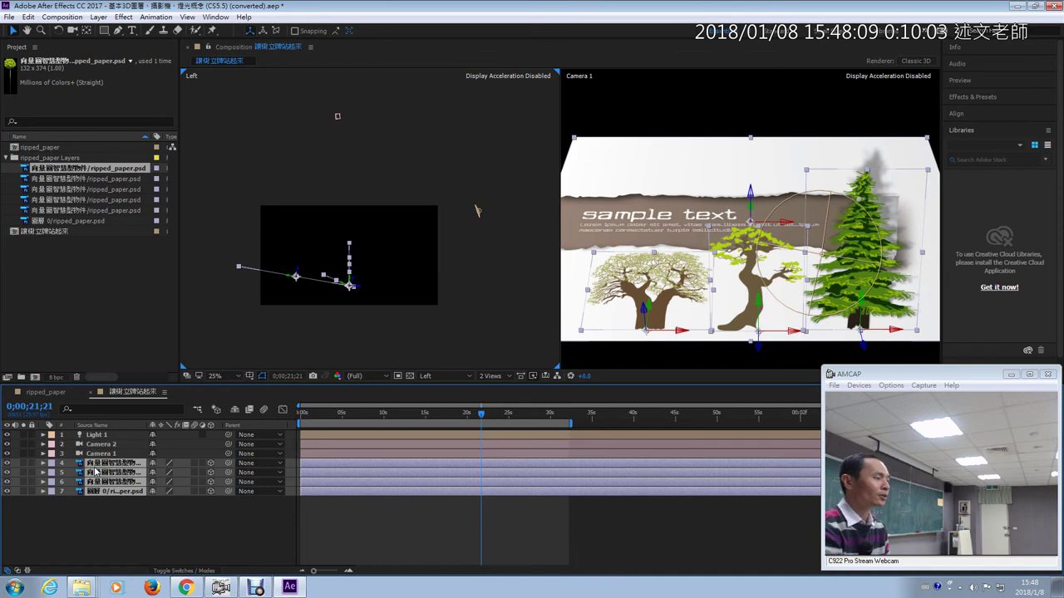
pyautogui.click(127, 502)
pyautogui.click(120, 474)
pyautogui.click(122, 462)
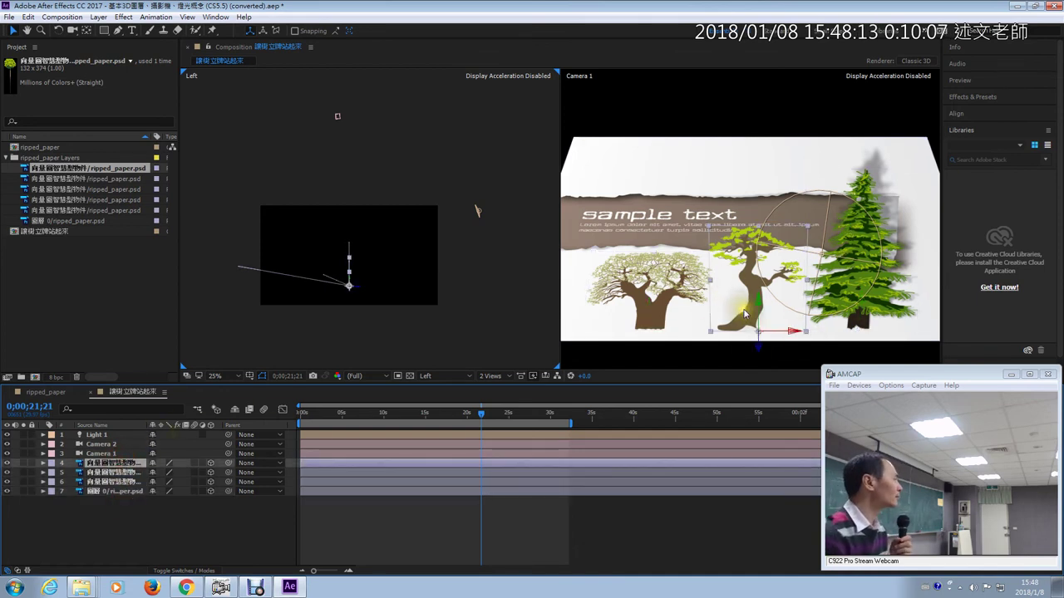
pyautogui.click(745, 314)
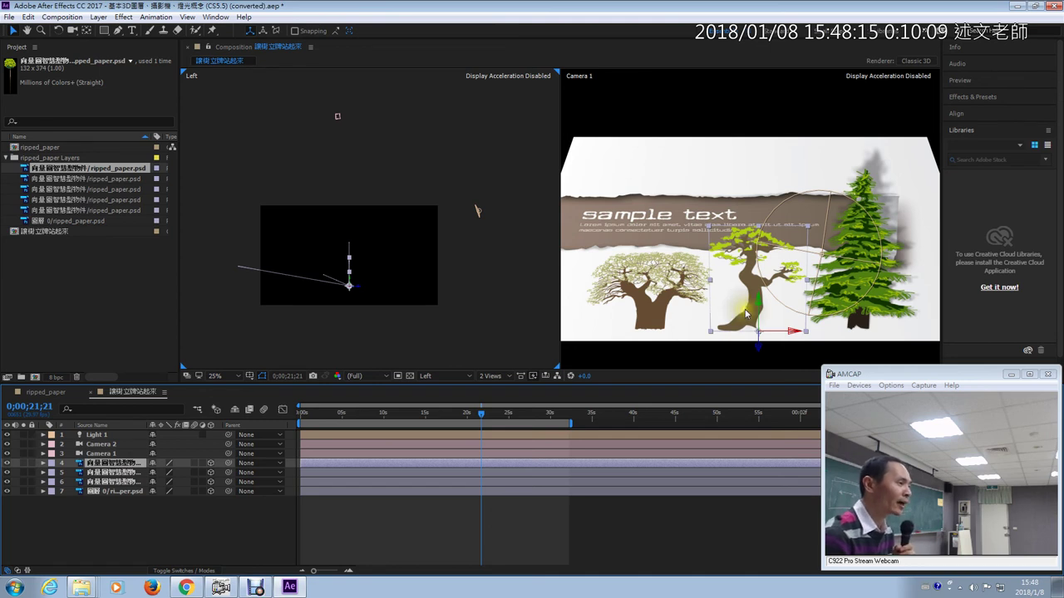
pyautogui.click(727, 319)
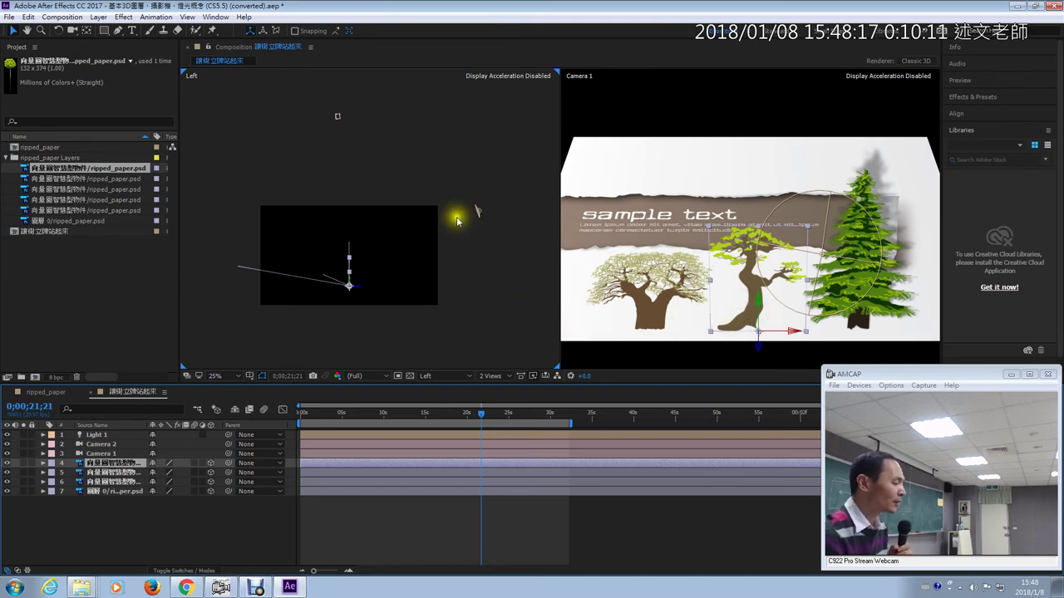
# - Select Light 1 and examine its axis handles up close and its full cone in the Left view
pyautogui.click(479, 212)
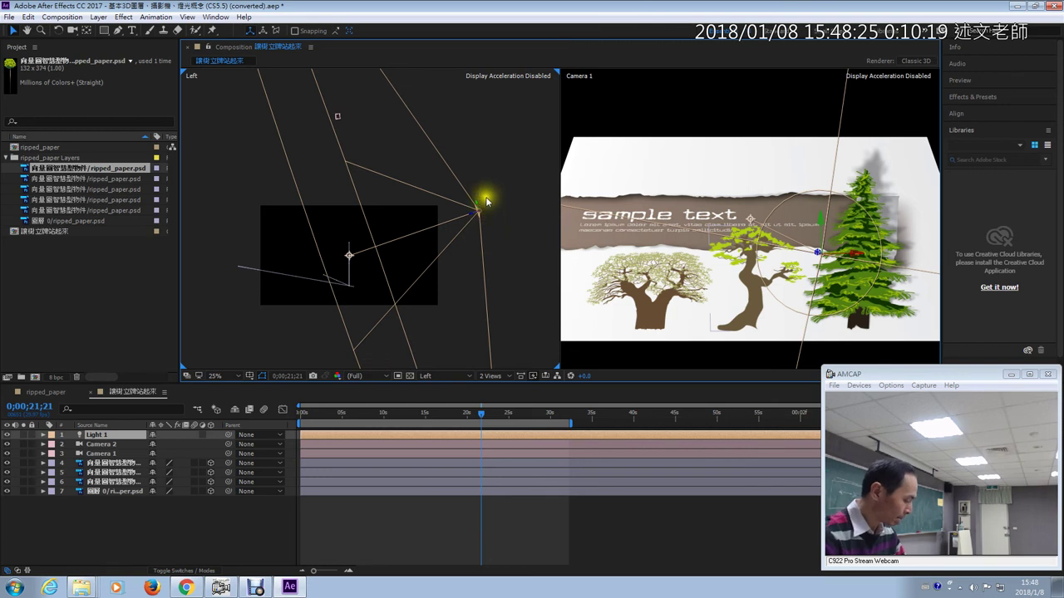
pyautogui.scroll(6, 490, 213)
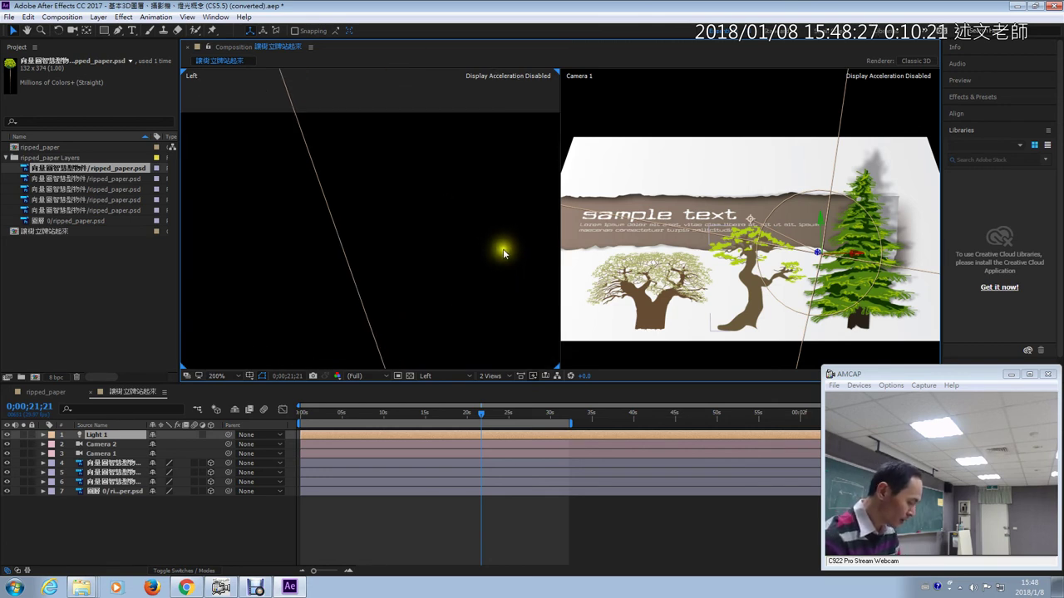
pyautogui.press('space')
pyautogui.moveTo(503, 249); pyautogui.dragTo(184, 293)
pyautogui.moveTo(375, 217); pyautogui.dragTo(186, 266)
pyautogui.moveTo(493, 229); pyautogui.dragTo(228, 261)
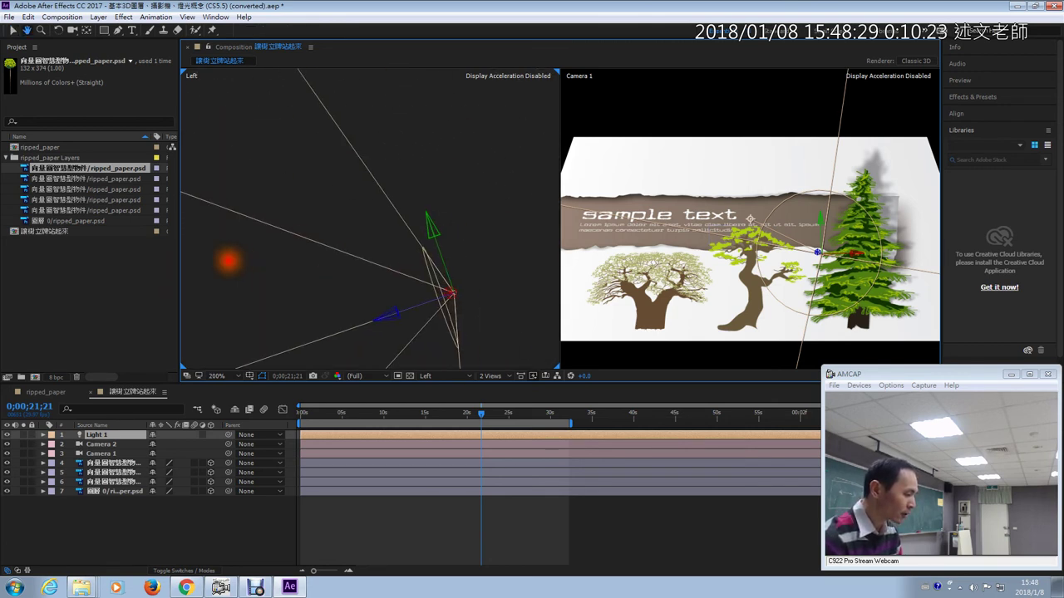
pyautogui.moveTo(322, 261); pyautogui.dragTo(288, 209)
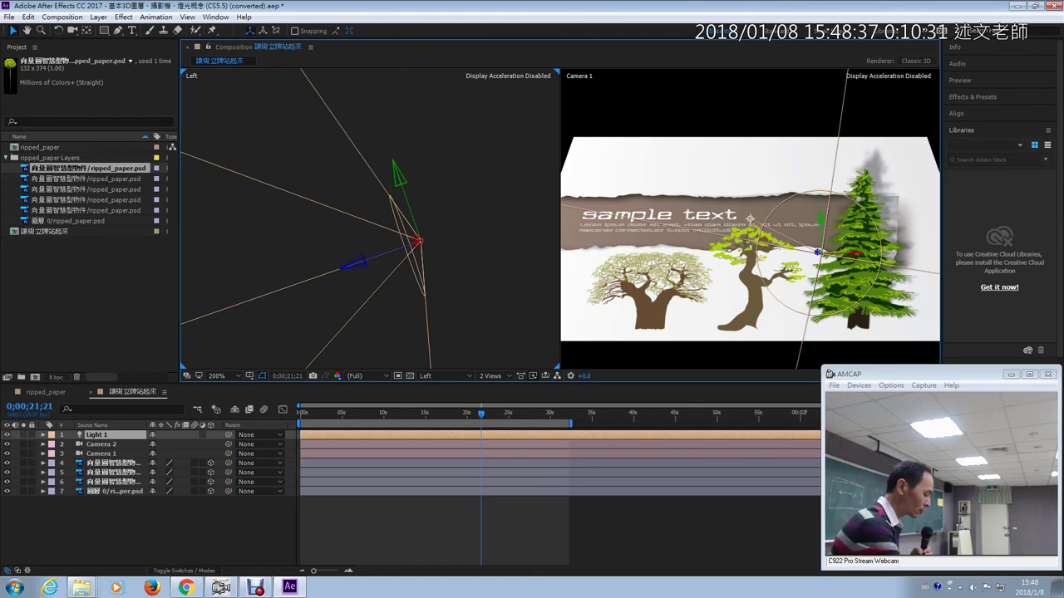
pyautogui.scroll(-10, 417, 241)
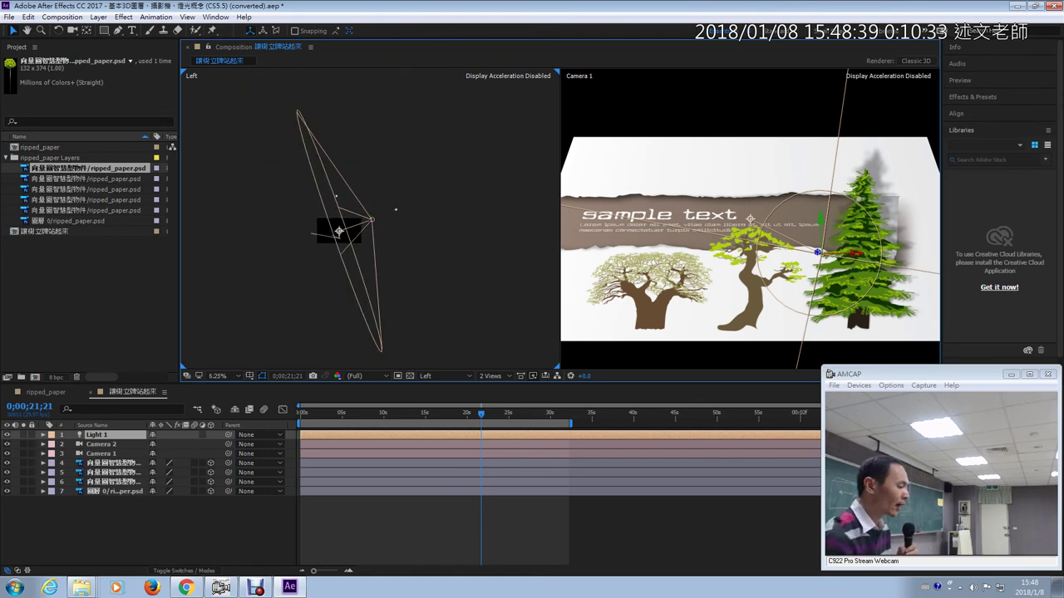
pyautogui.scroll(1, 410, 189)
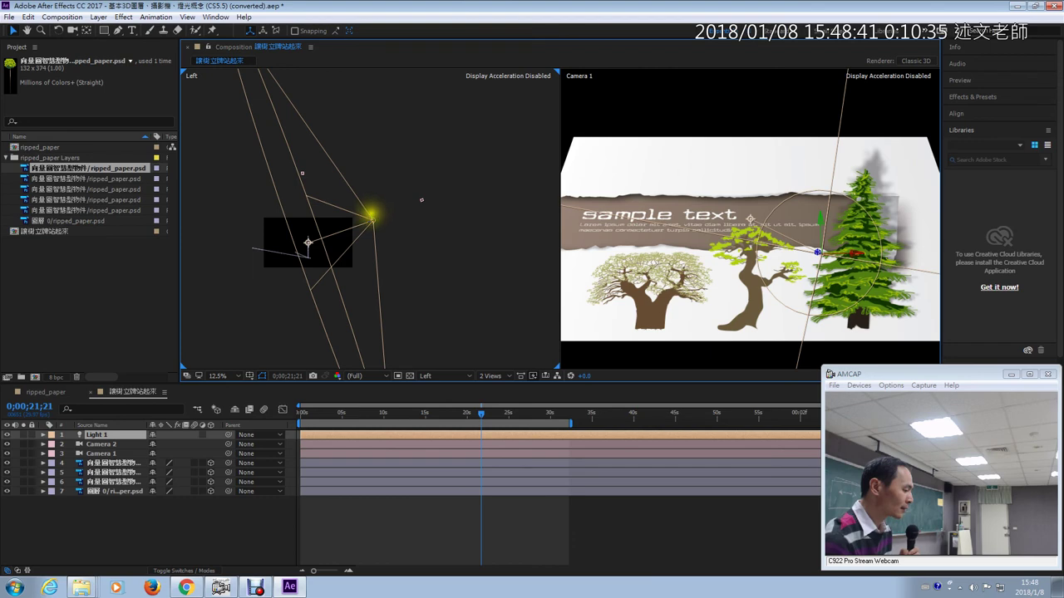
# - Try moving Light 1 upward in the Left view, first along its axis and then freely, and undo both moves
pyautogui.moveTo(374, 212)
pyautogui.mouseDown()
pyautogui.moveTo(356, 171)
pyautogui.moveTo(368, 214)
pyautogui.moveTo(360, 190)
pyautogui.moveTo(368, 214)
pyautogui.moveTo(362, 200)
pyautogui.mouseUp()
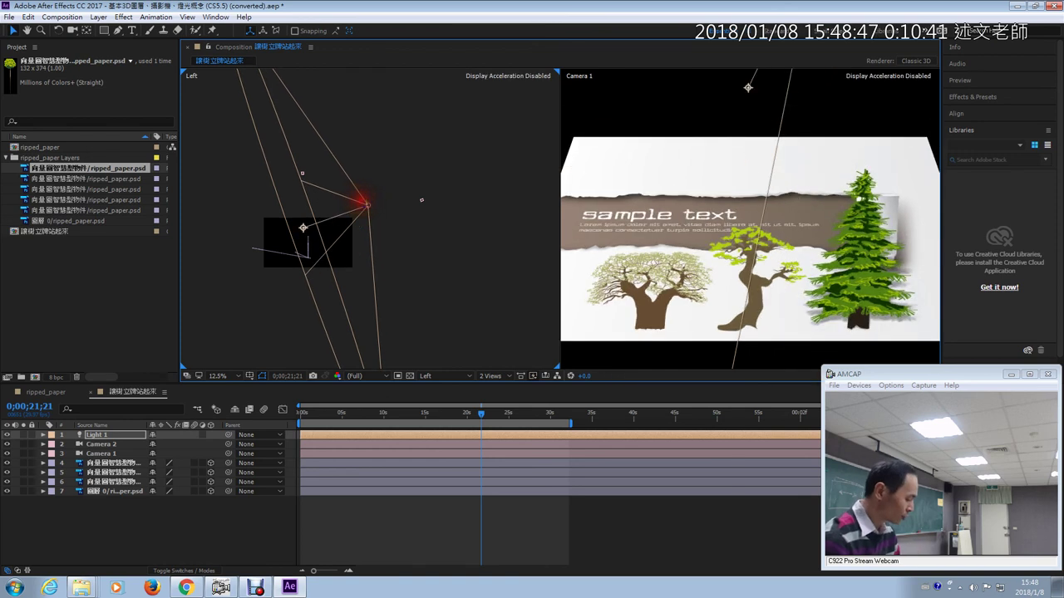
pyautogui.hotkey('ctrl', 'z')
pyautogui.click(416, 260)
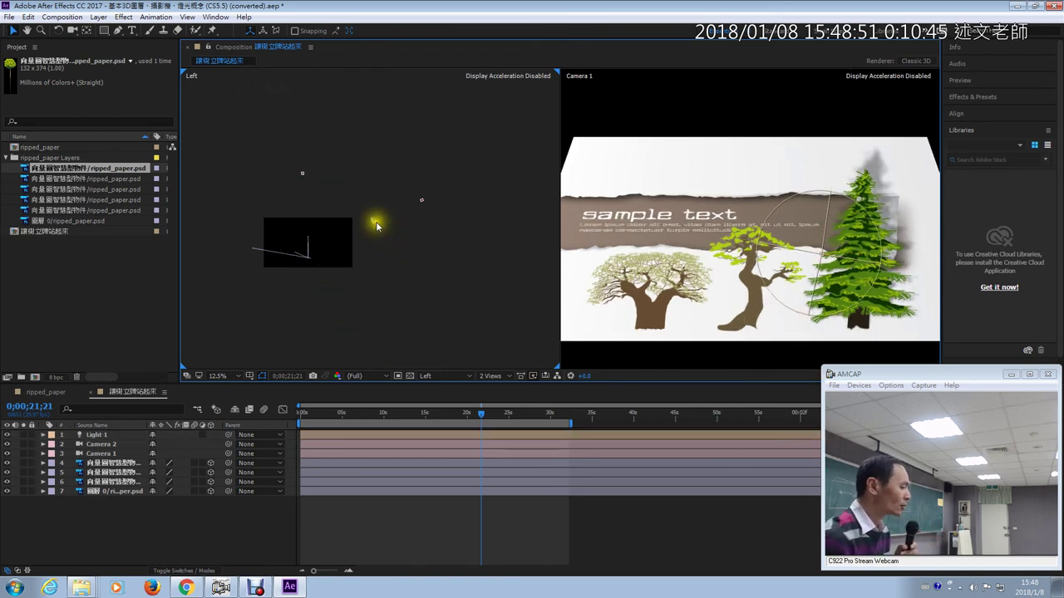
pyautogui.moveTo(372, 220); pyautogui.dragTo(380, 143)
pyautogui.hotkey('ctrl', 'z')
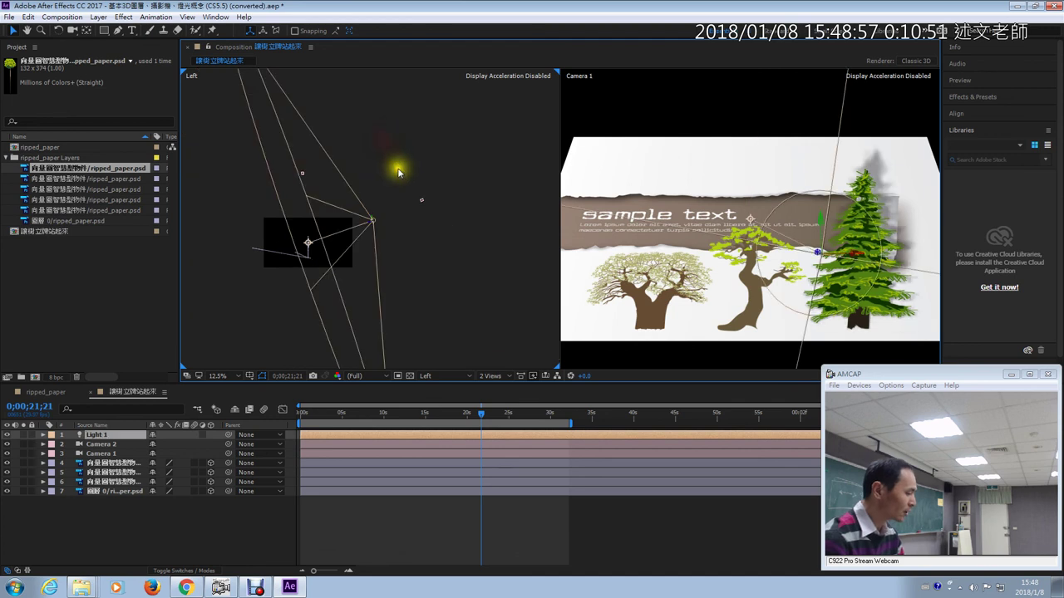
# - Move the tall pine tree along its X axis in the Camera 1 view, closer to the middle tree, and deselect it
pyautogui.click(824, 264)
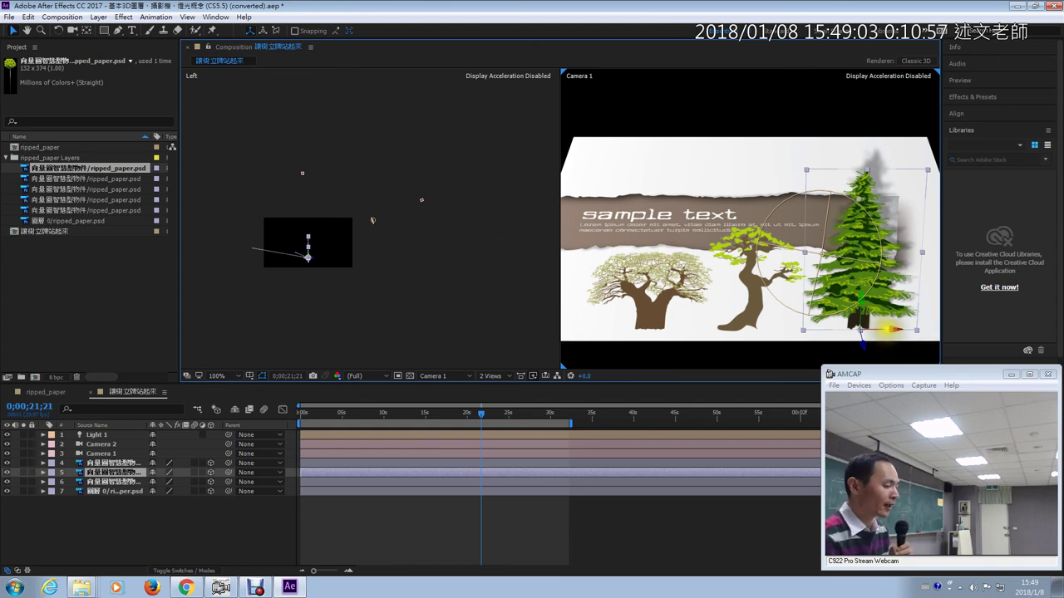
pyautogui.moveTo(893, 329); pyautogui.dragTo(860, 315)
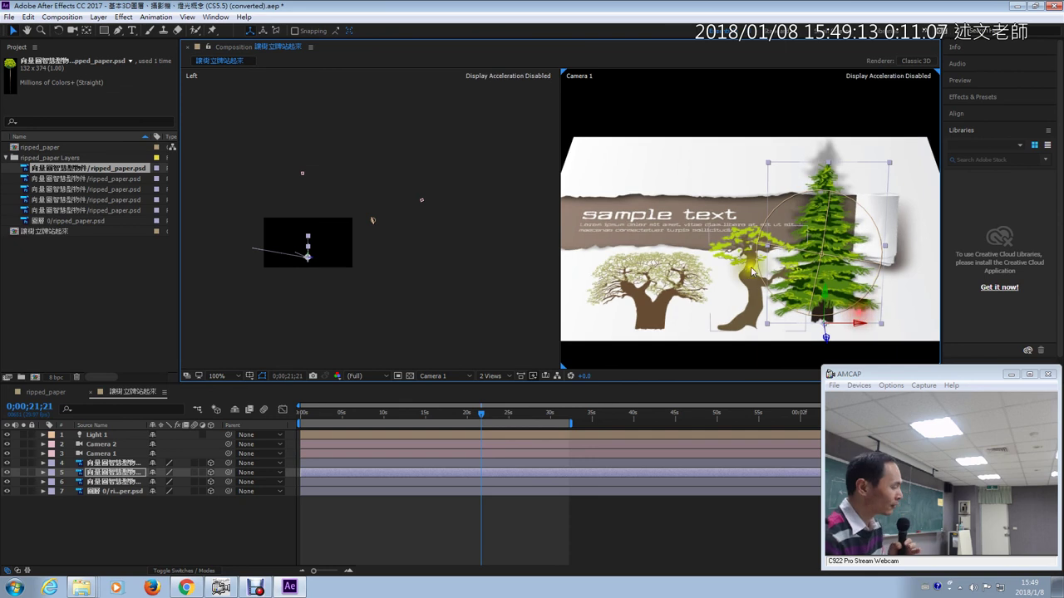
pyautogui.click(289, 313)
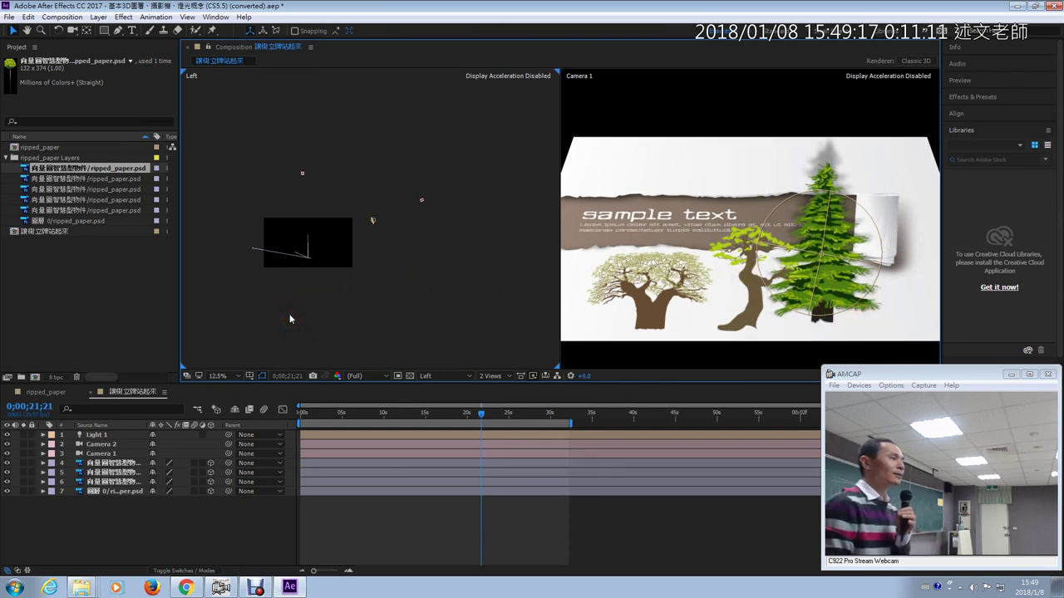